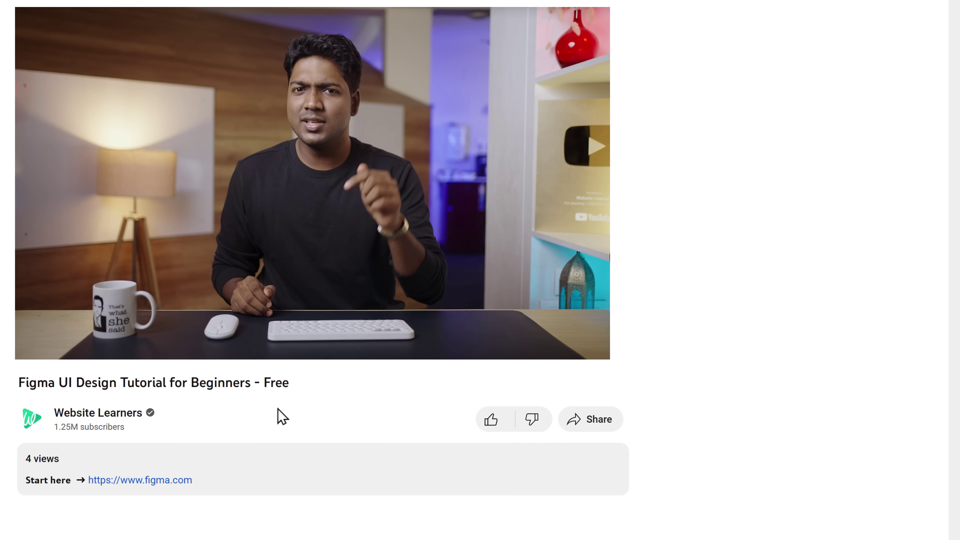
Follow the figma.com link in the YouTube tutorial's description to the Figma homepage.
{"action": "left_click", "coordinate": [157, 483]}
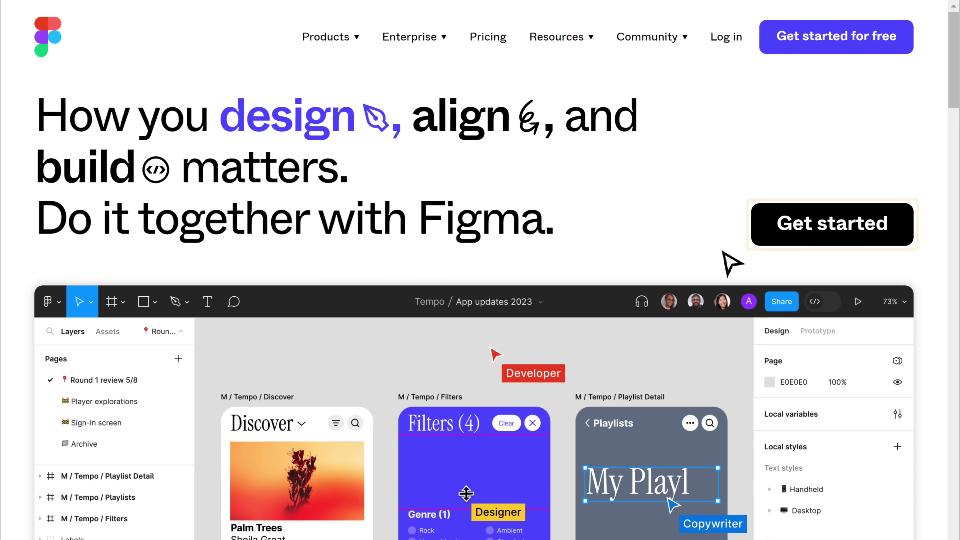
Sign up for Figma with a Google account and start entering your name.
{"action": "left_click", "coordinate": [829, 237]}
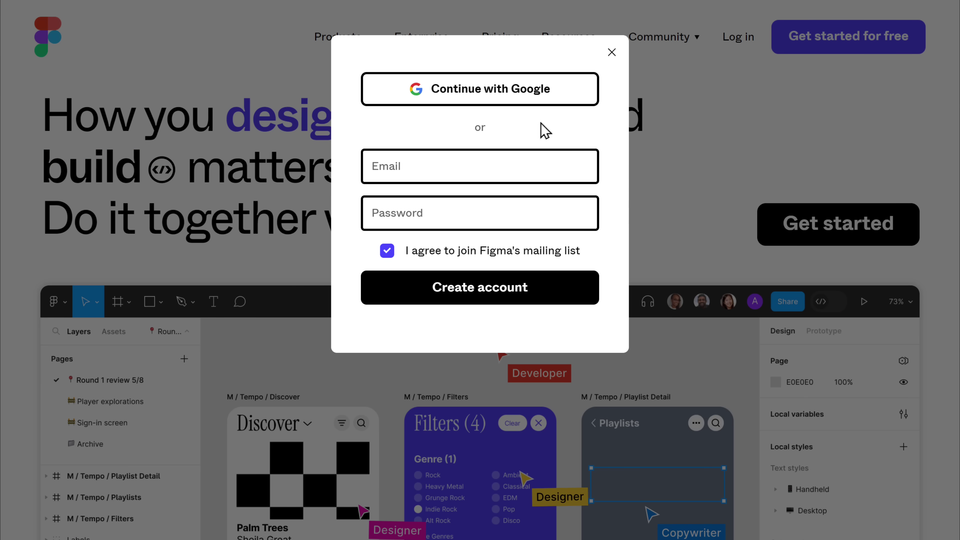
{"action": "left_click", "coordinate": [489, 98]}
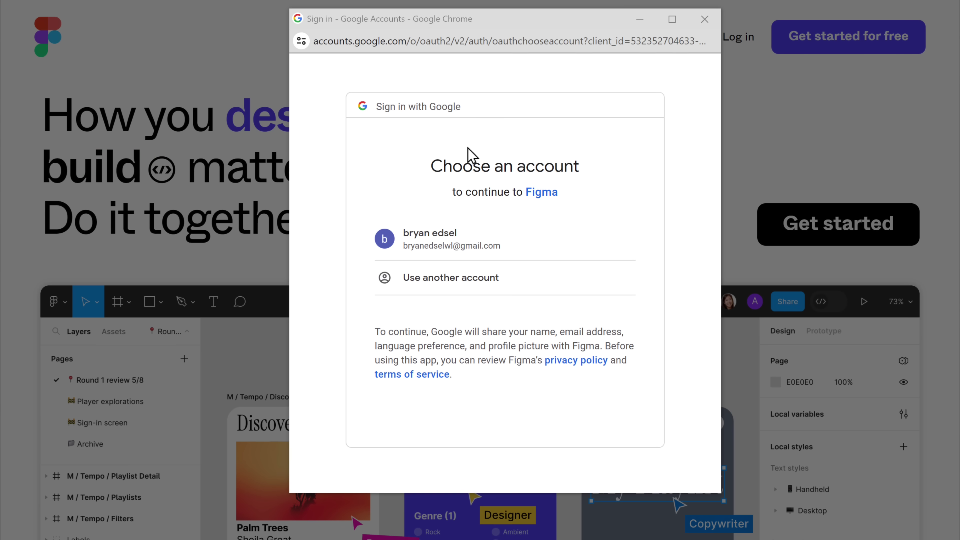
{"action": "left_click", "coordinate": [429, 249]}
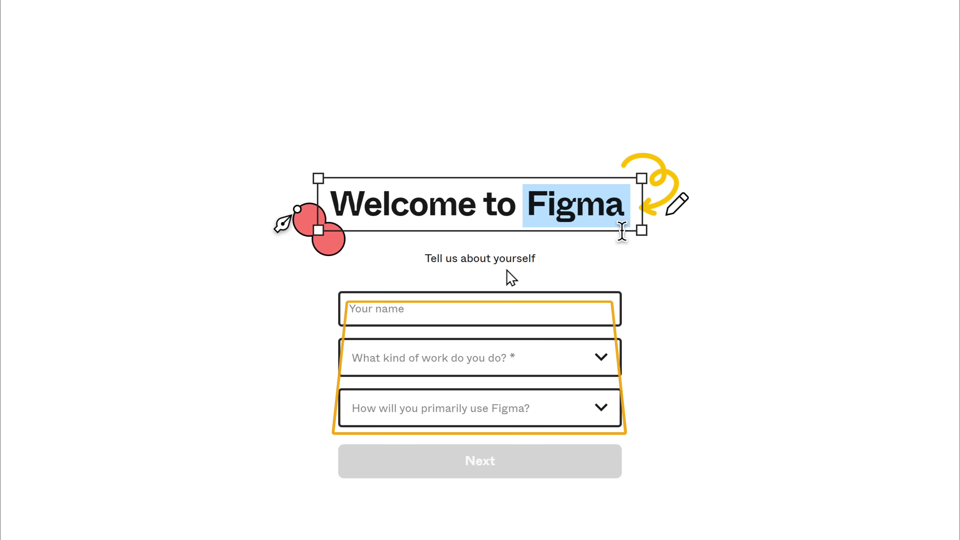
{"action": "left_click", "coordinate": [489, 309]}
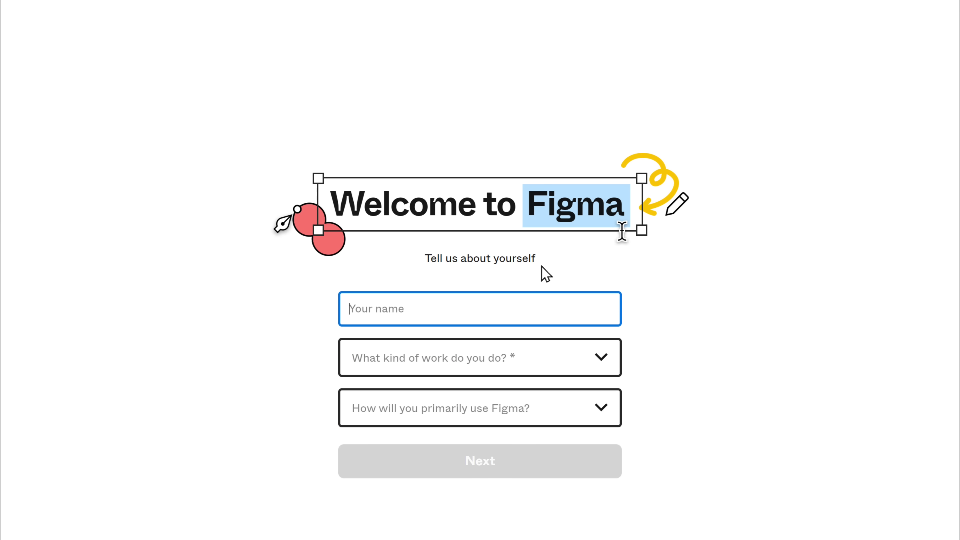
Set the profile's work type to Design and usage to For personal use, then submit.
{"action": "left_click", "coordinate": [602, 356]}
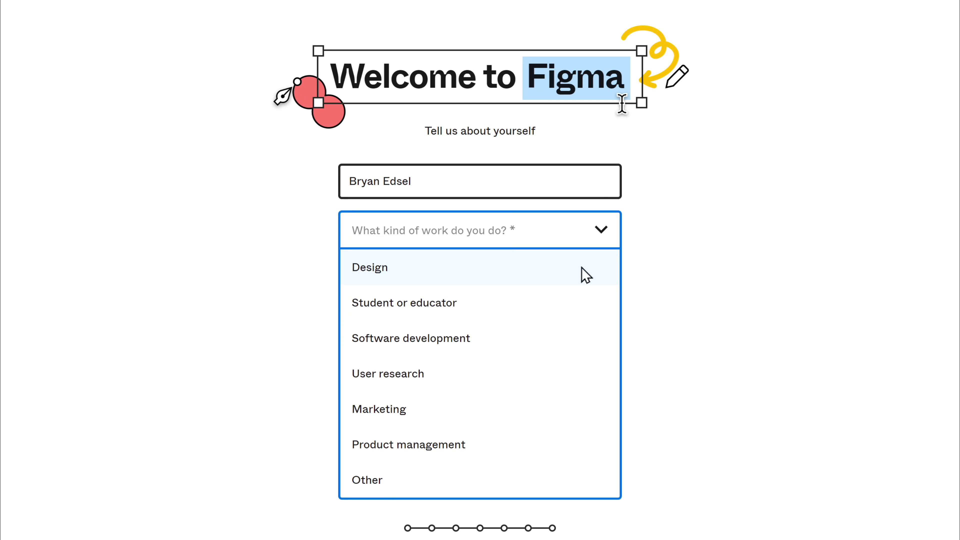
{"action": "left_click", "coordinate": [585, 274]}
{"action": "left_click", "coordinate": [607, 285]}
{"action": "left_click", "coordinate": [556, 358]}
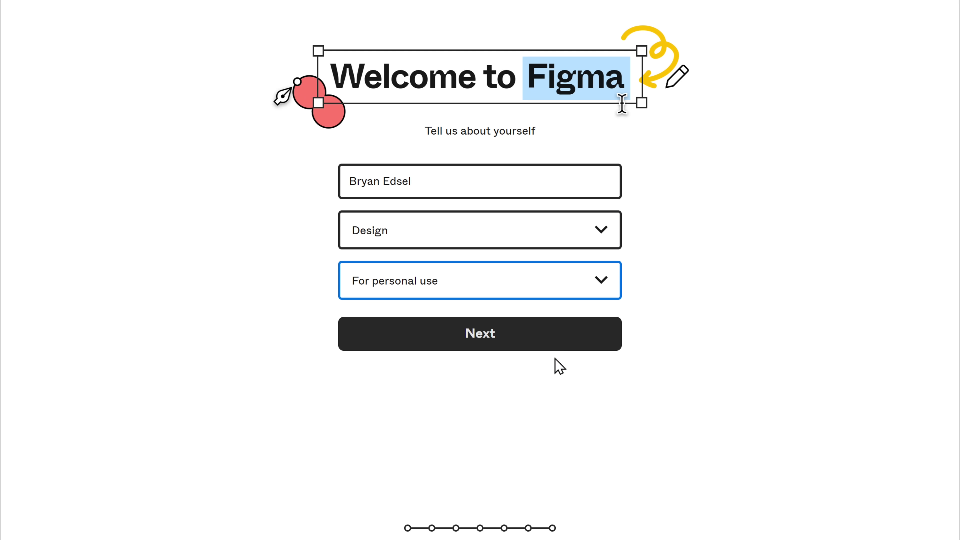
{"action": "left_click", "coordinate": [485, 346]}
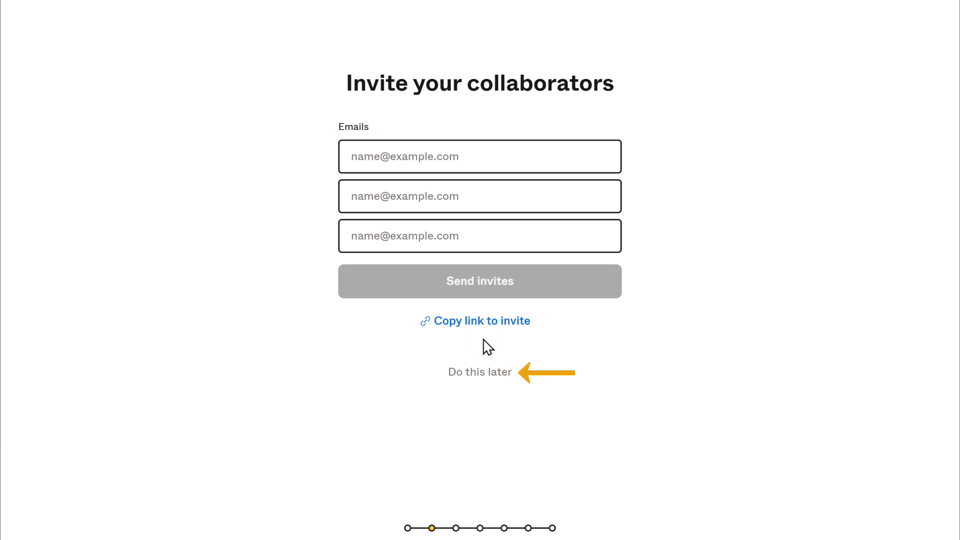
Skip the invite and onboarding questions and pick the free Starter plan.
{"action": "left_click", "coordinate": [478, 371]}
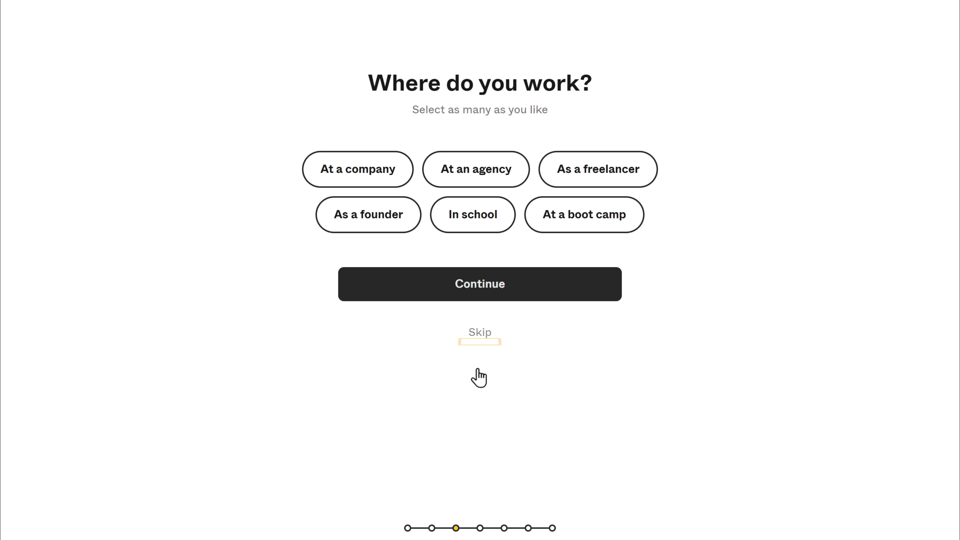
{"action": "left_click", "coordinate": [478, 336]}
{"action": "left_click", "coordinate": [478, 336]}
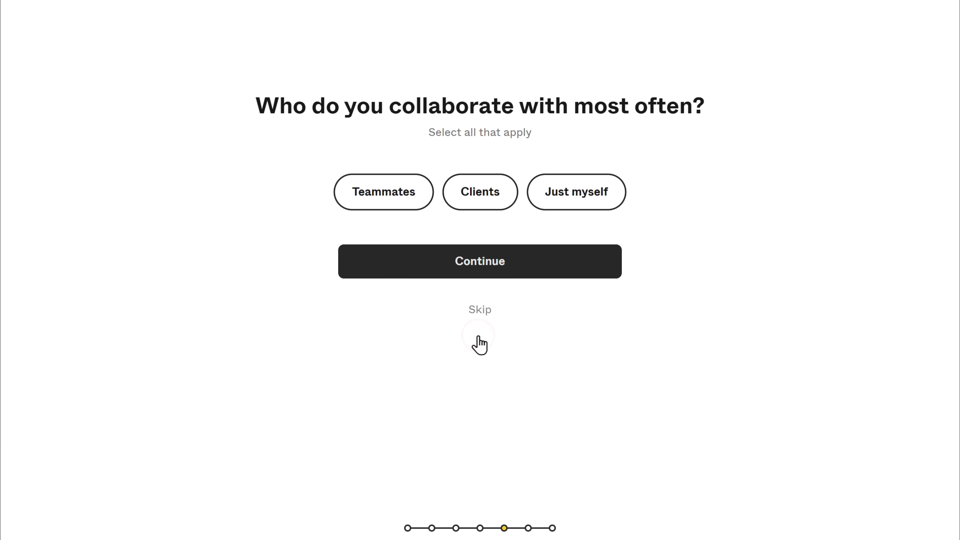
{"action": "left_click", "coordinate": [479, 310]}
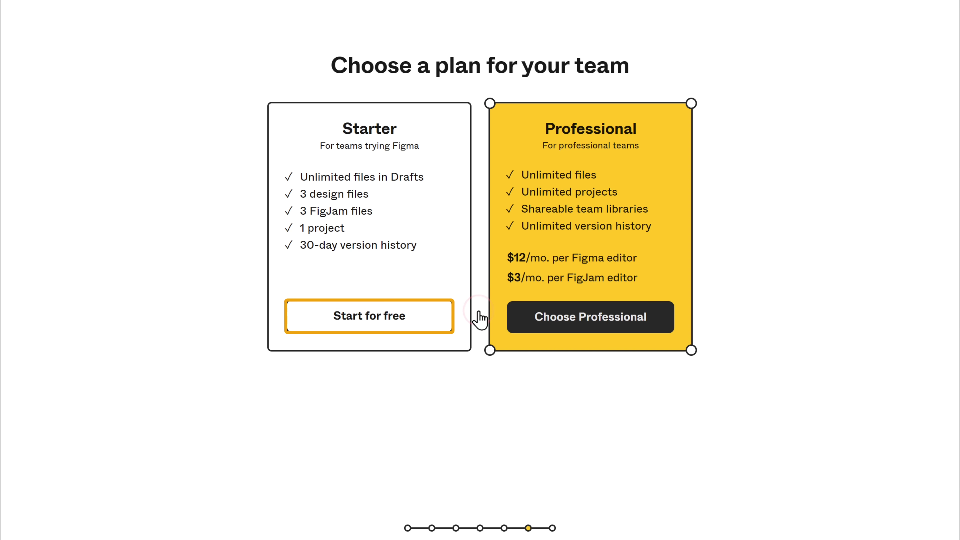
{"action": "left_click", "coordinate": [373, 323]}
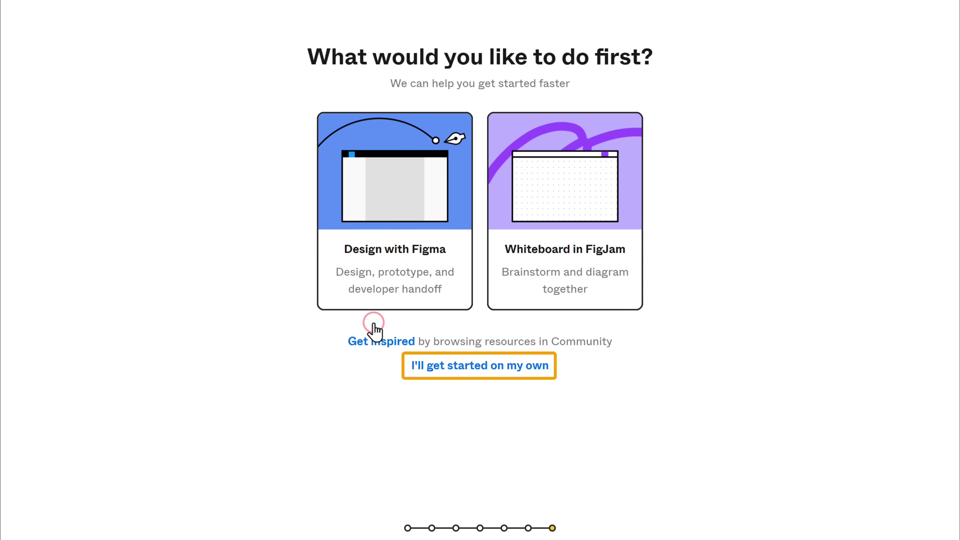
{"action": "left_click", "coordinate": [481, 367]}
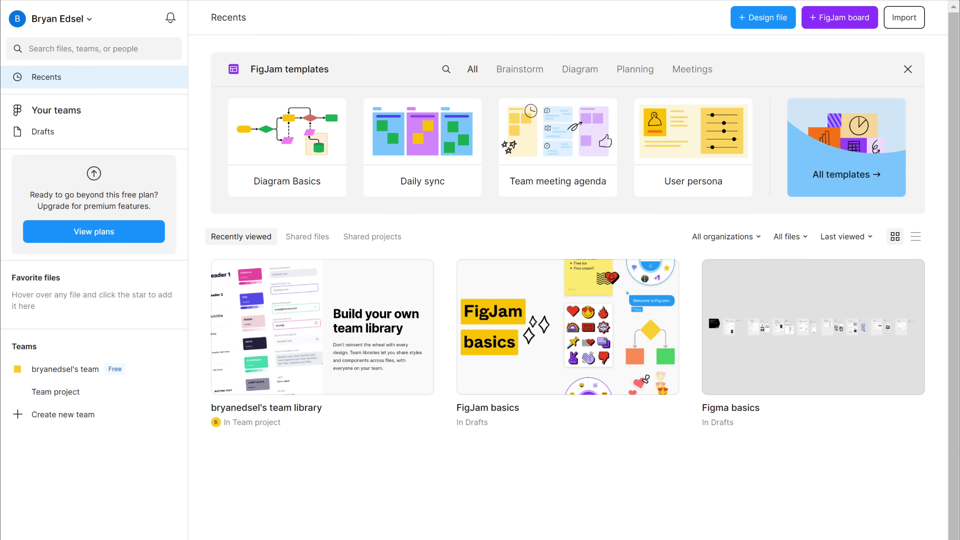
Create a new design file containing a Desktop 1440×1024 frame.
{"action": "left_click", "coordinate": [763, 22]}
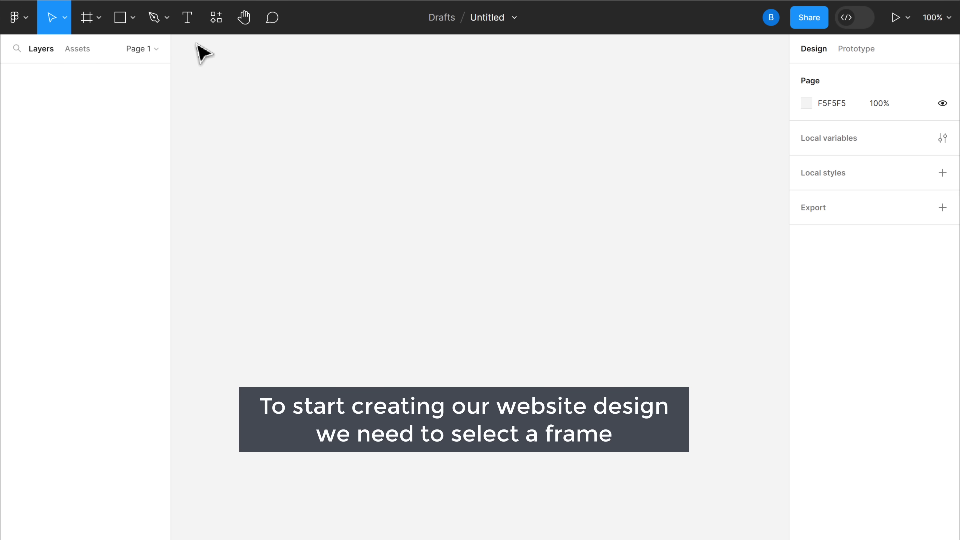
{"action": "left_click", "coordinate": [99, 19]}
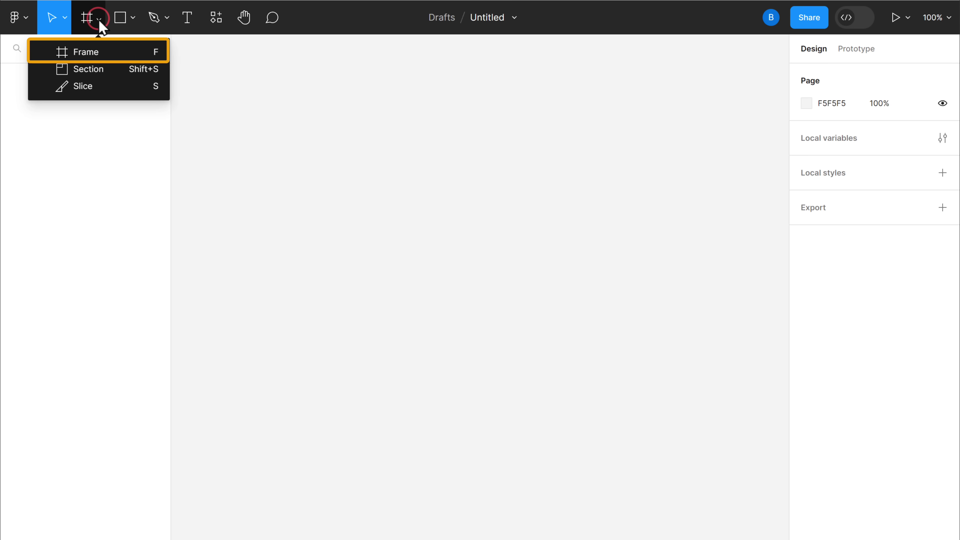
{"action": "left_click", "coordinate": [107, 51]}
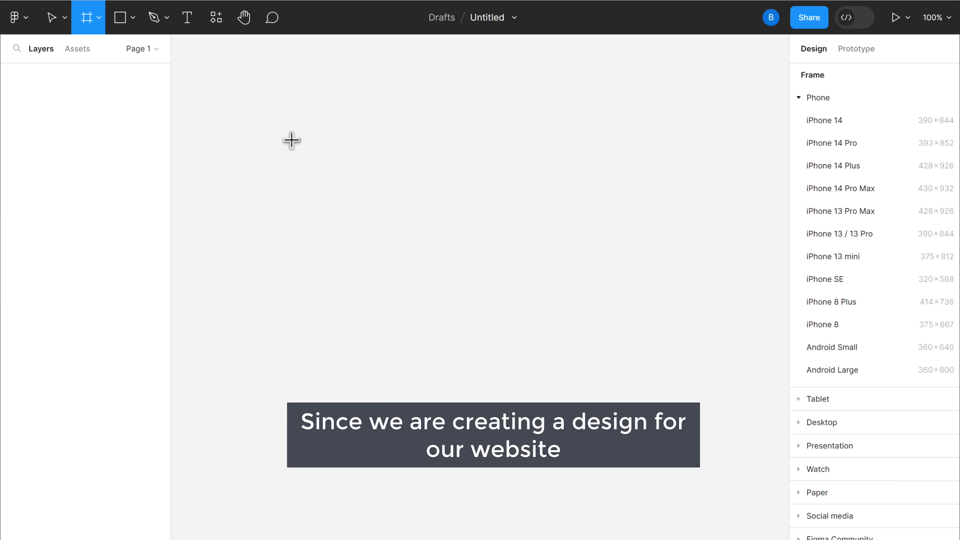
{"action": "left_click", "coordinate": [853, 422]}
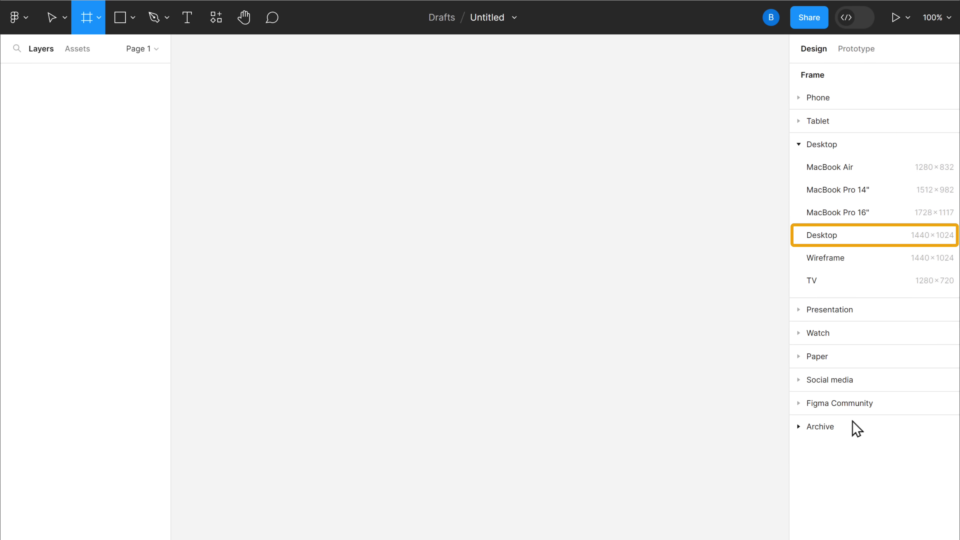
{"action": "left_click", "coordinate": [856, 238]}
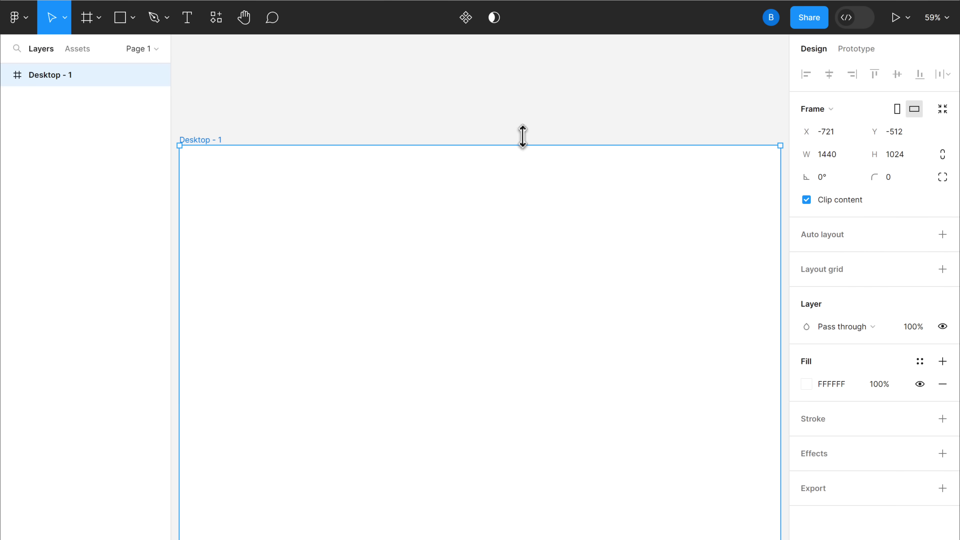
Draw a 991×767 rectangle from the frame's top-left and fill it light blue CDEDFF.
{"action": "left_click", "coordinate": [132, 19]}
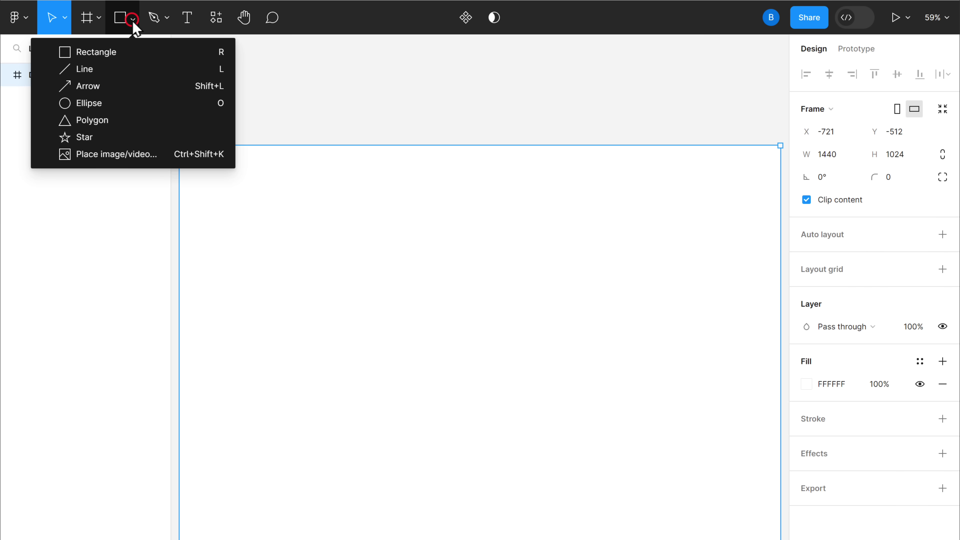
{"action": "left_click", "coordinate": [128, 47]}
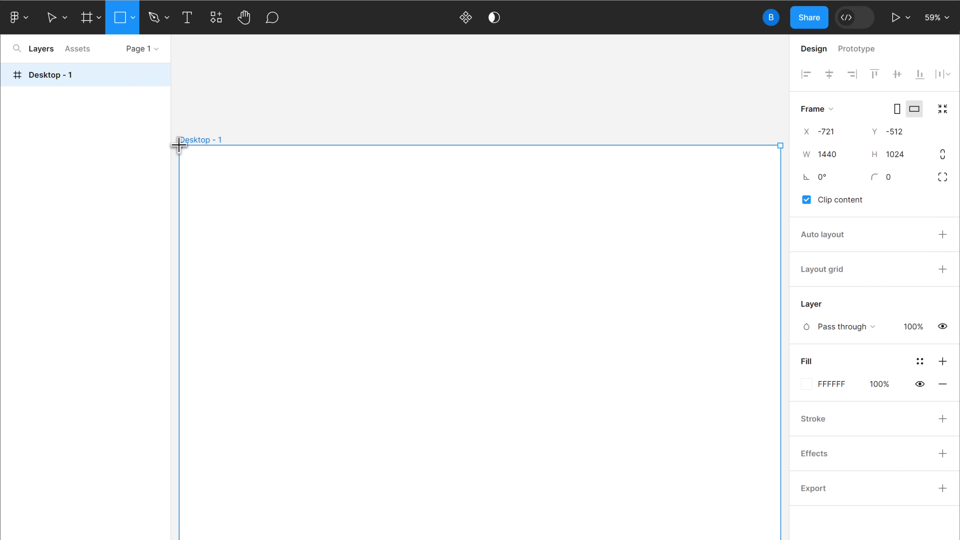
{"action": "left_click_drag", "start_coordinate": [179, 145], "coordinate": [595, 460]}
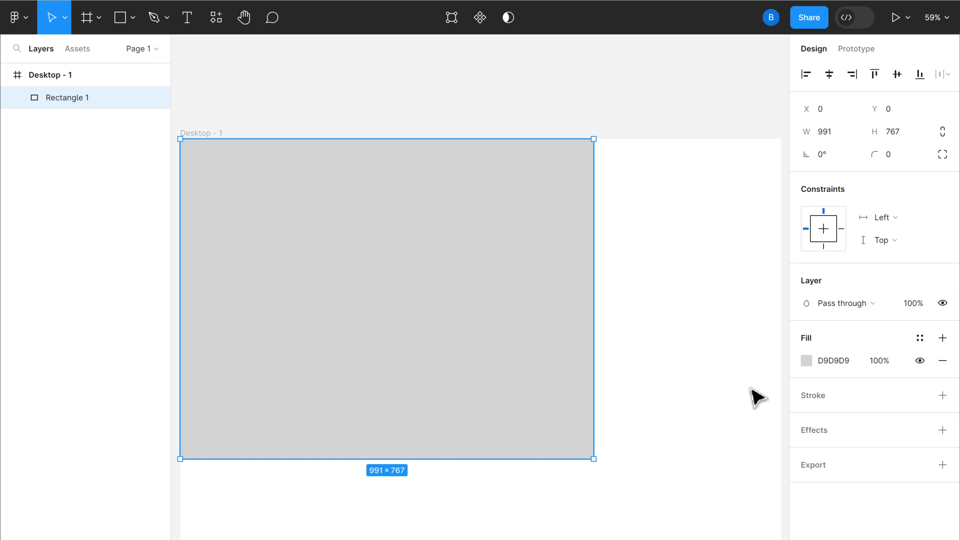
{"action": "left_click", "coordinate": [806, 361]}
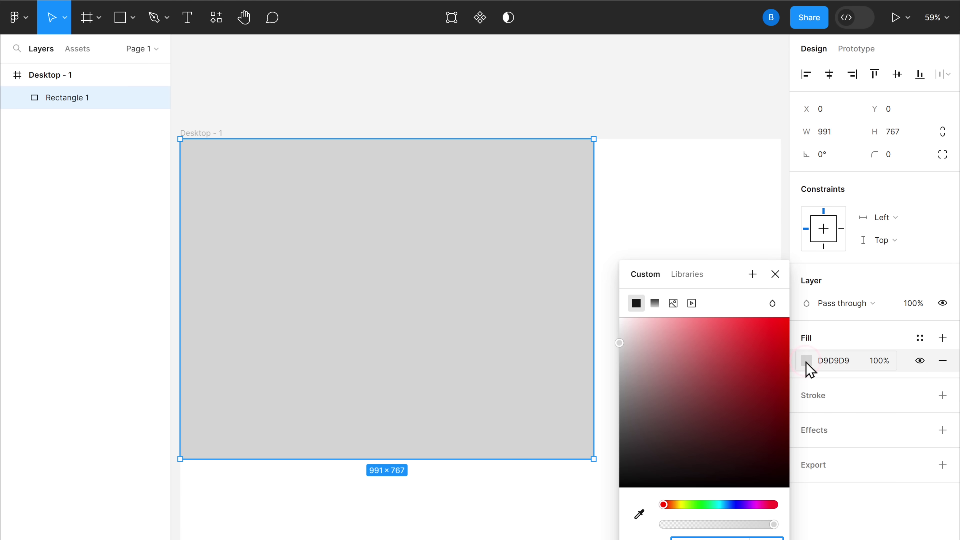
{"action": "left_click", "coordinate": [729, 504]}
{"action": "left_click", "coordinate": [652, 318]}
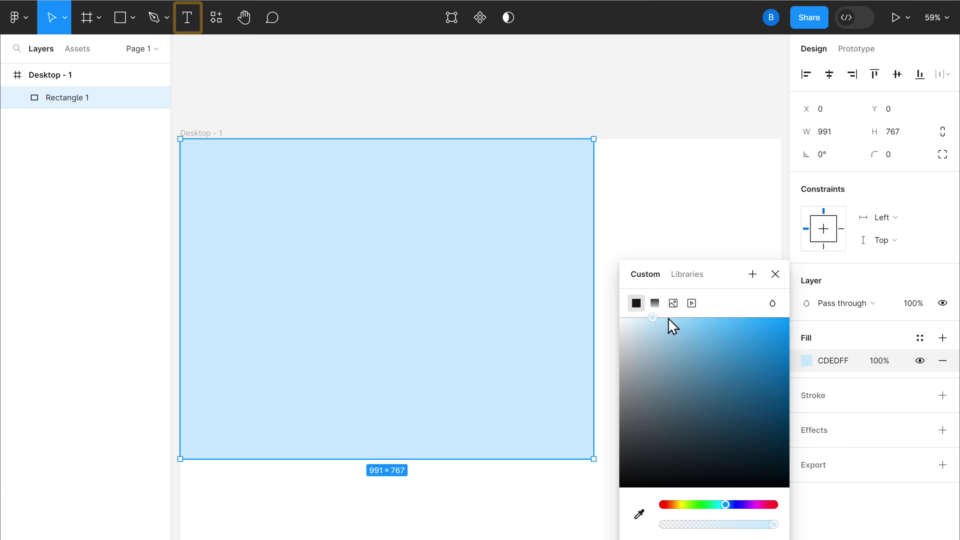
{"action": "left_click", "coordinate": [188, 25]}
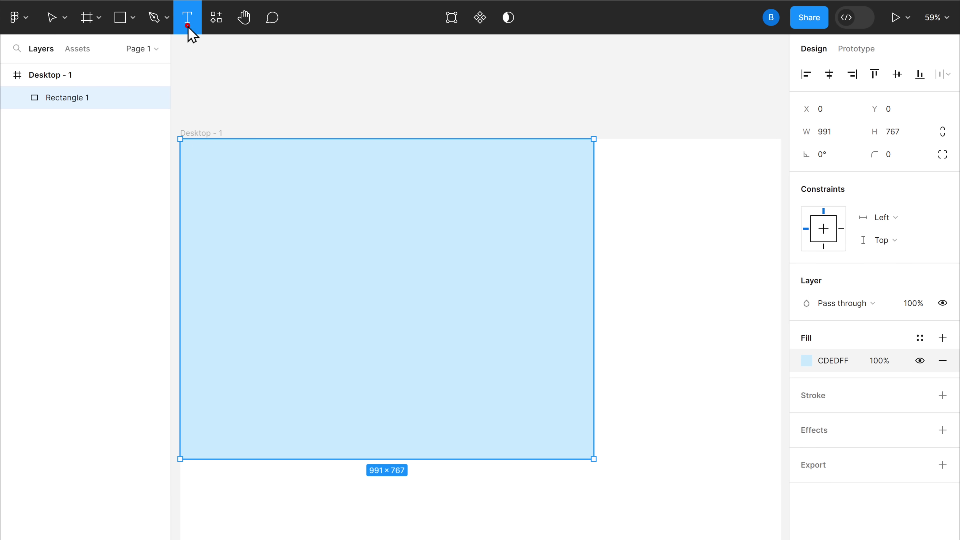
Add the text 'Explore Exciting Places' inside the blue rectangle in Readex Pro.
{"action": "left_click", "coordinate": [207, 239]}
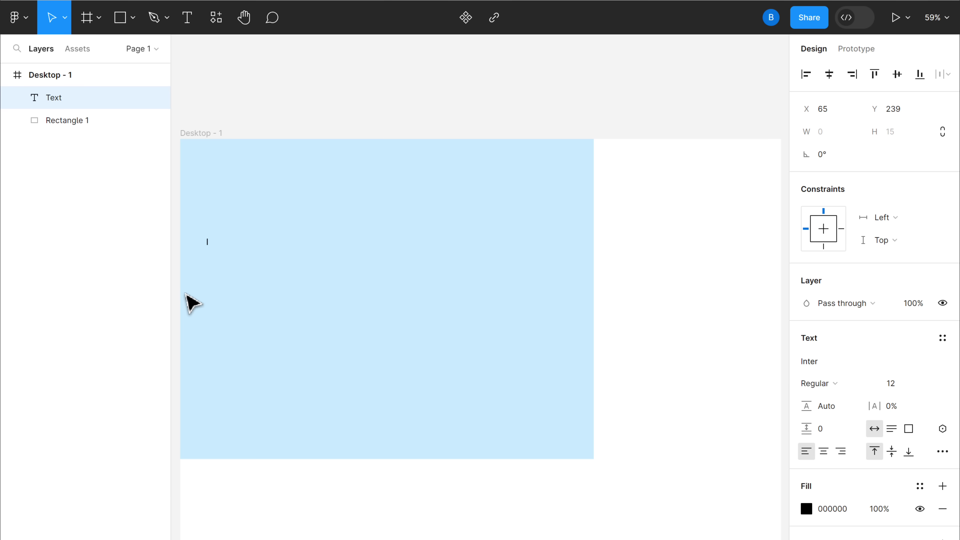
{"action": "type", "text": "Explore Exciting Places"}
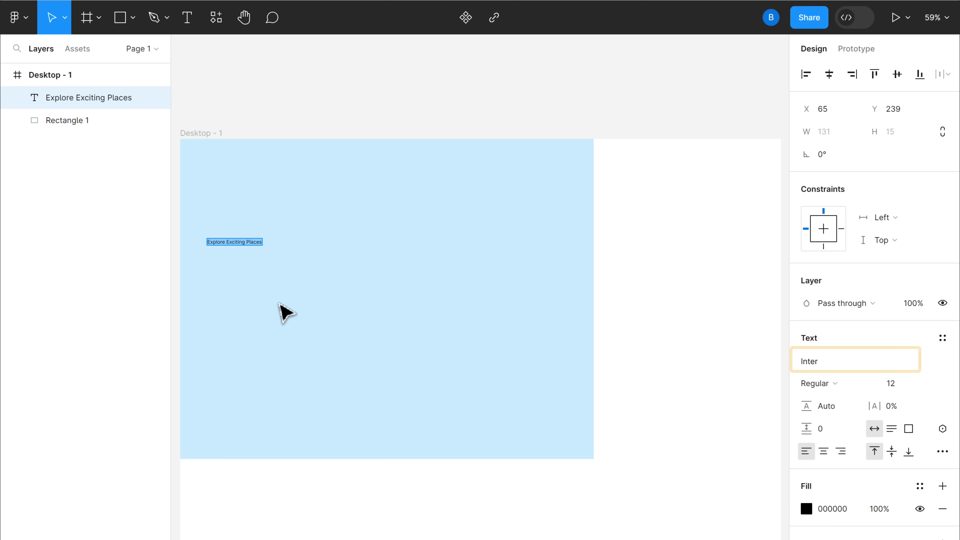
{"action": "left_click", "coordinate": [847, 361]}
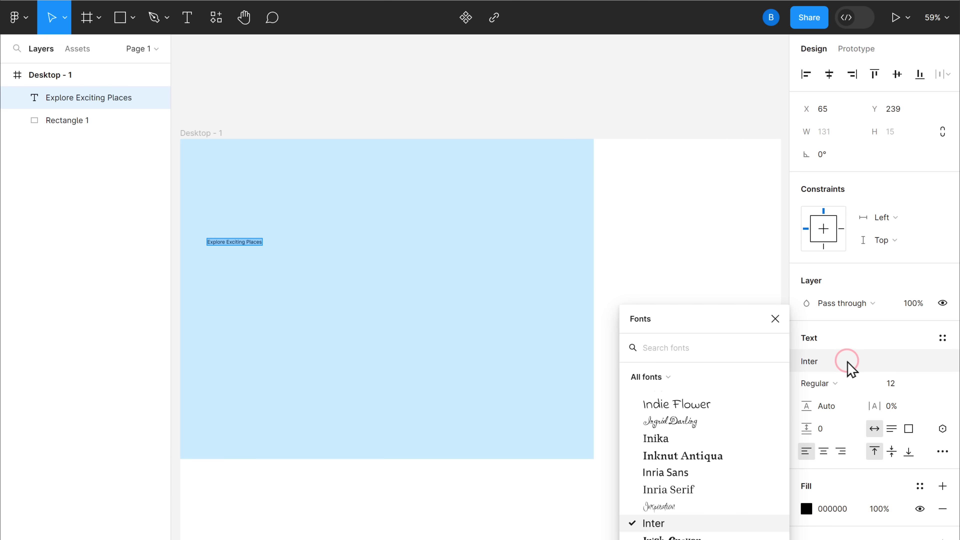
{"action": "type", "text": "read"}
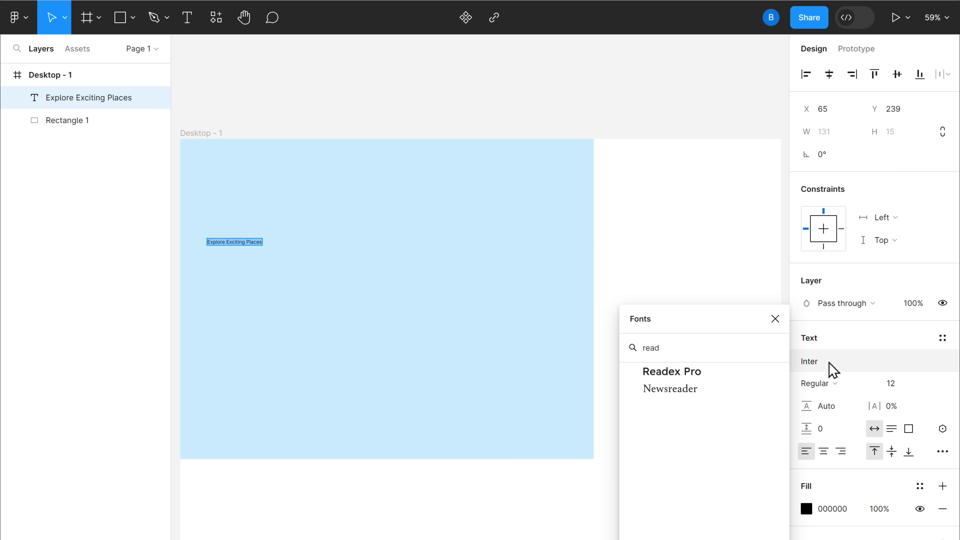
{"action": "left_click", "coordinate": [742, 377]}
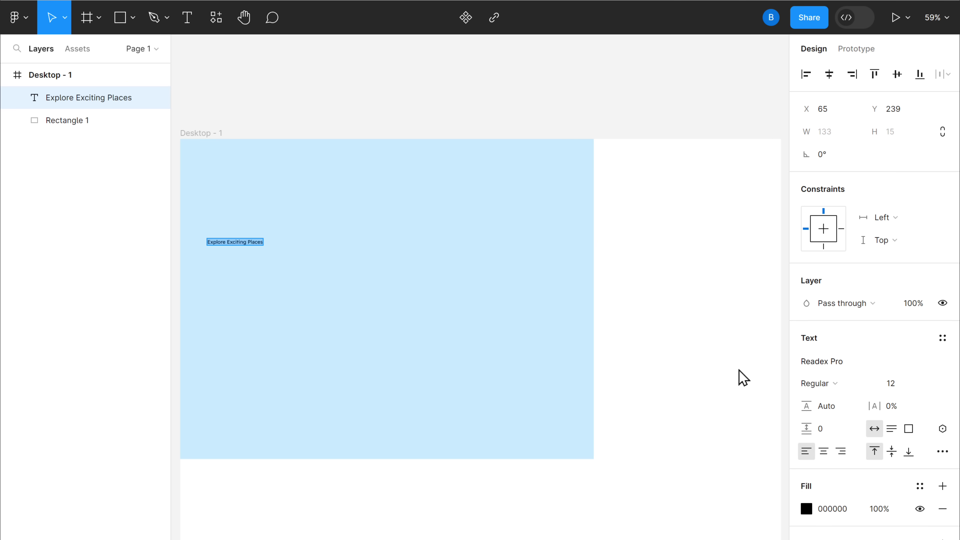
Make the heading Bold at font size 40.
{"action": "left_click", "coordinate": [838, 382]}
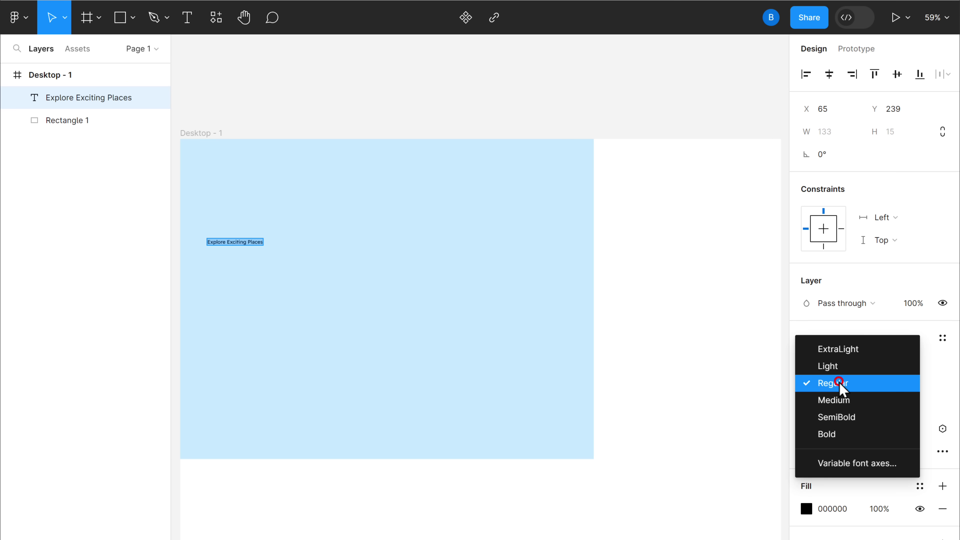
{"action": "left_click", "coordinate": [850, 434]}
{"action": "left_click", "coordinate": [886, 385]}
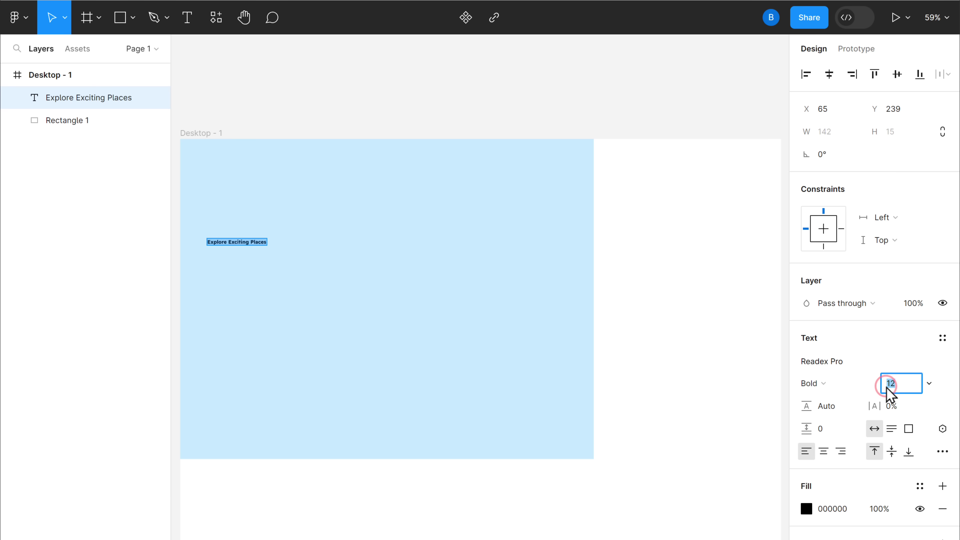
{"action": "type", "text": "40"}
{"action": "key", "text": "Return"}
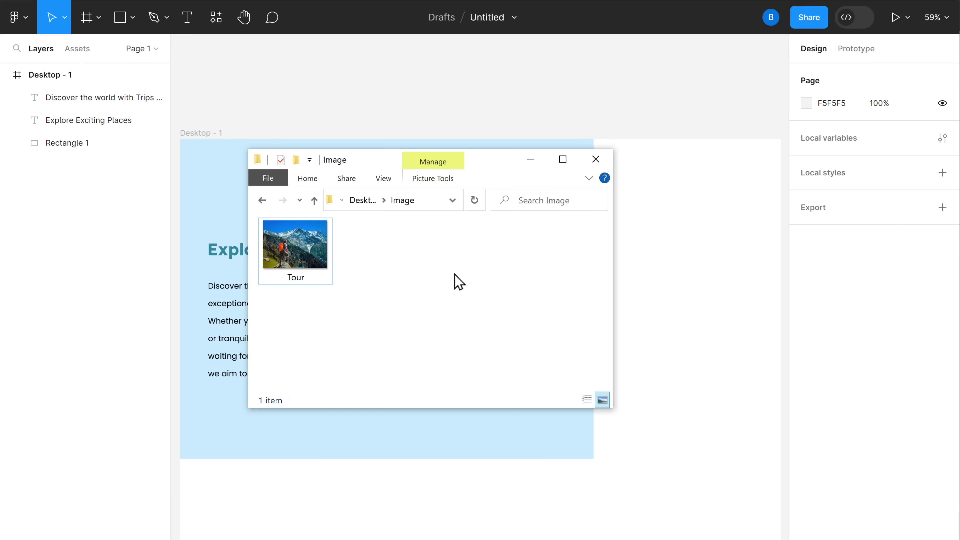
Drag the Tour photo into the desktop frame and resize it to about 590×586 on the right.
{"action": "left_click", "coordinate": [295, 269]}
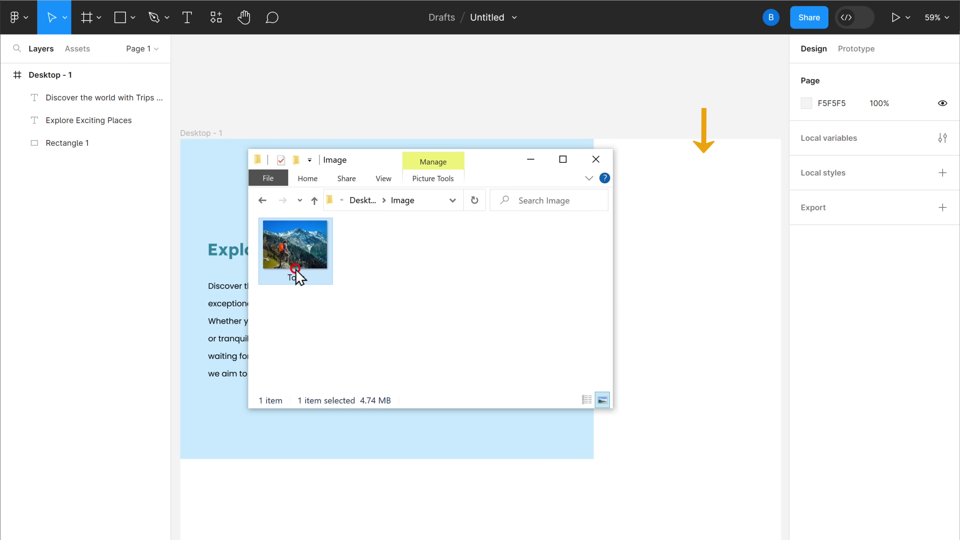
{"action": "left_click_drag", "start_coordinate": [296, 269], "coordinate": [522, 451]}
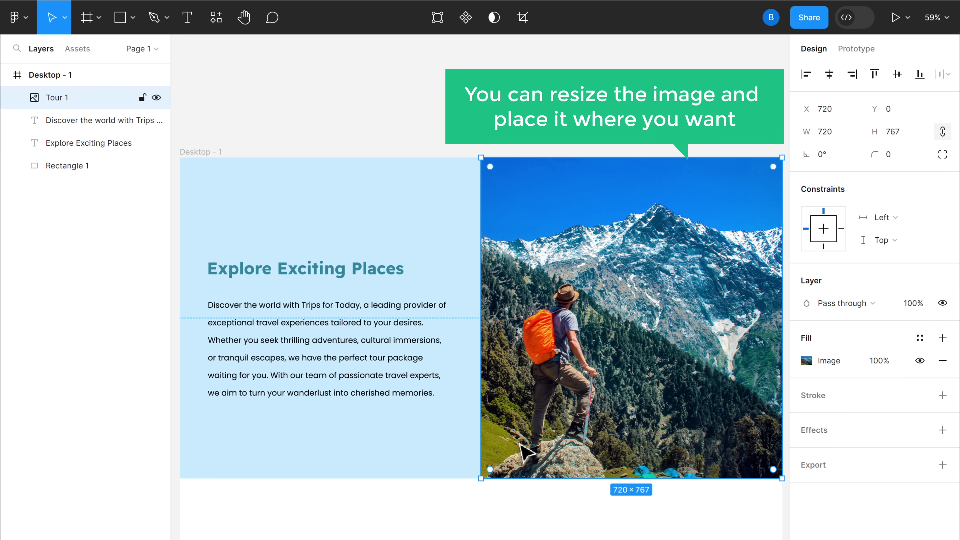
{"action": "left_click_drag", "start_coordinate": [481, 477], "coordinate": [494, 445]}
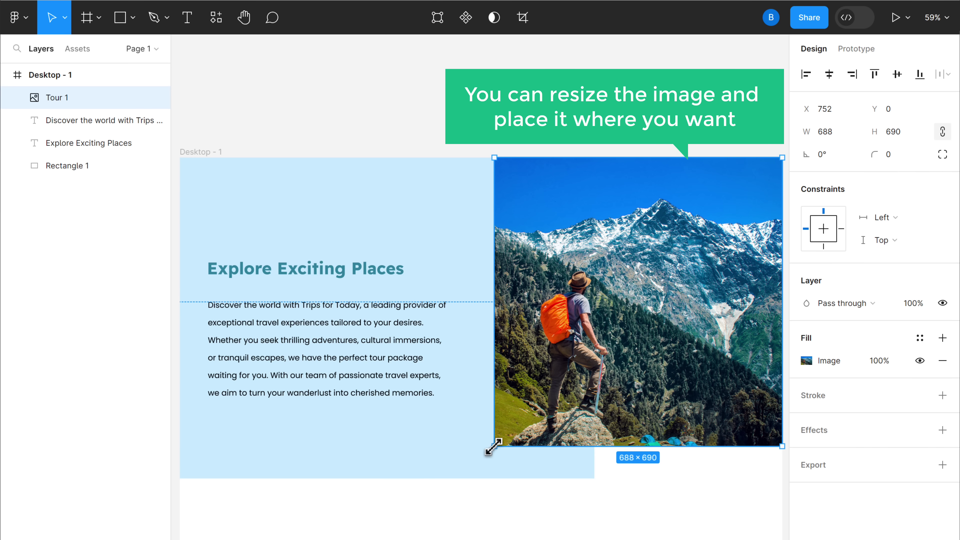
{"action": "left_click_drag", "start_coordinate": [494, 156], "coordinate": [498, 199]}
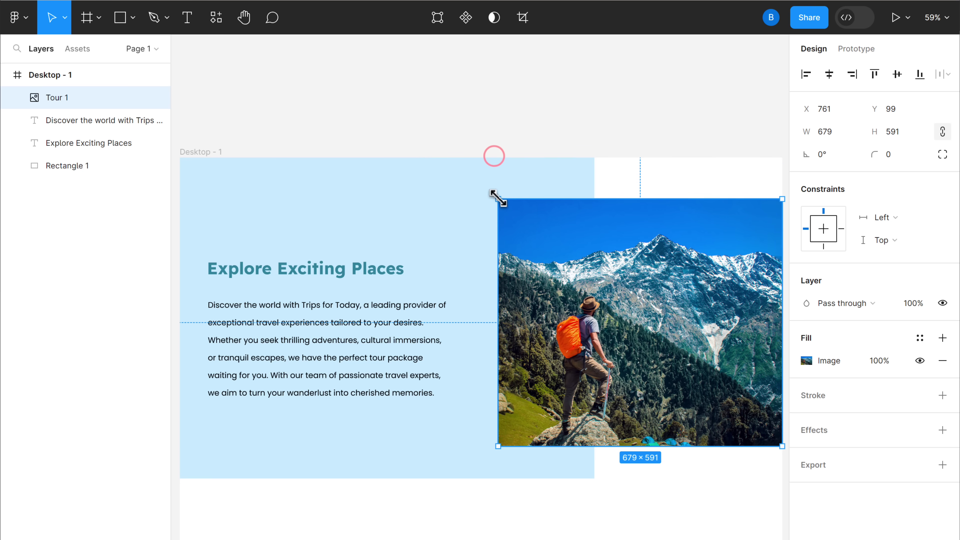
{"action": "left_click_drag", "start_coordinate": [781, 198], "coordinate": [745, 201]}
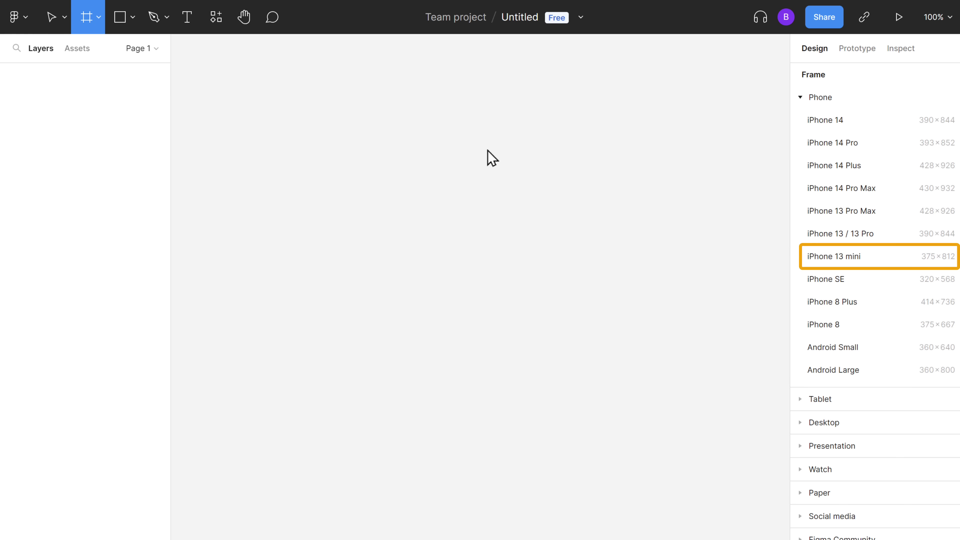
Add a 375×812 iPhone 13 mini frame to the canvas.
{"action": "left_click", "coordinate": [833, 260]}
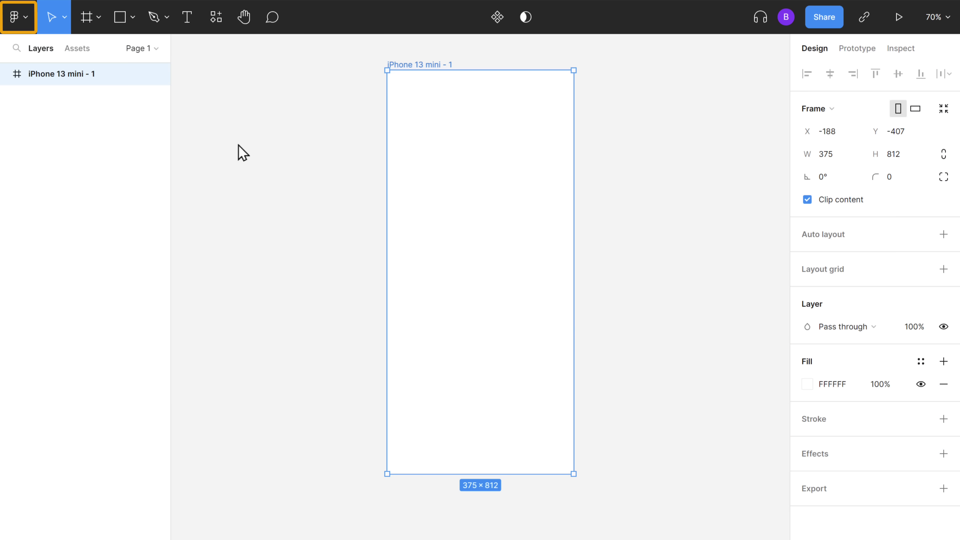
{"action": "left_click", "coordinate": [25, 19]}
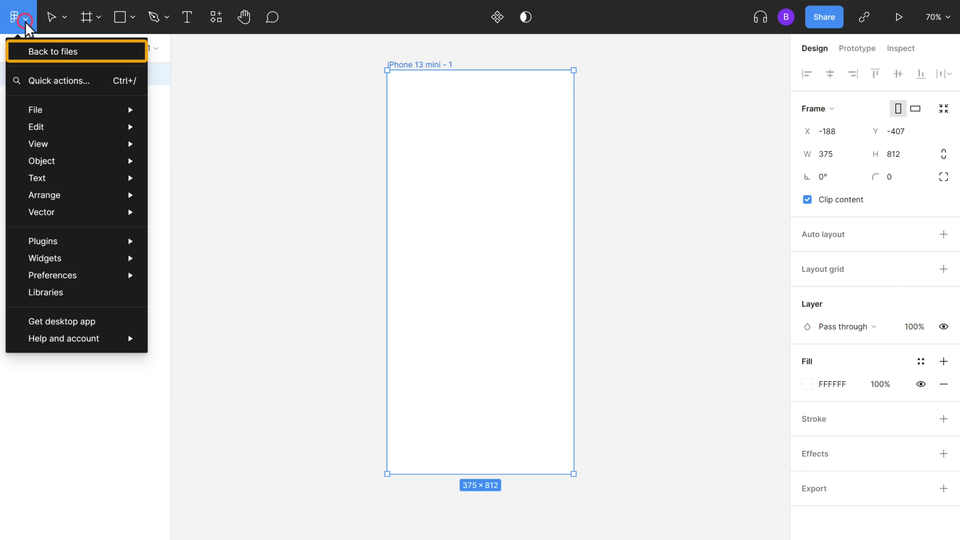
Go back to files and search Figma Community for 'Travel'.
{"action": "left_click", "coordinate": [53, 53]}
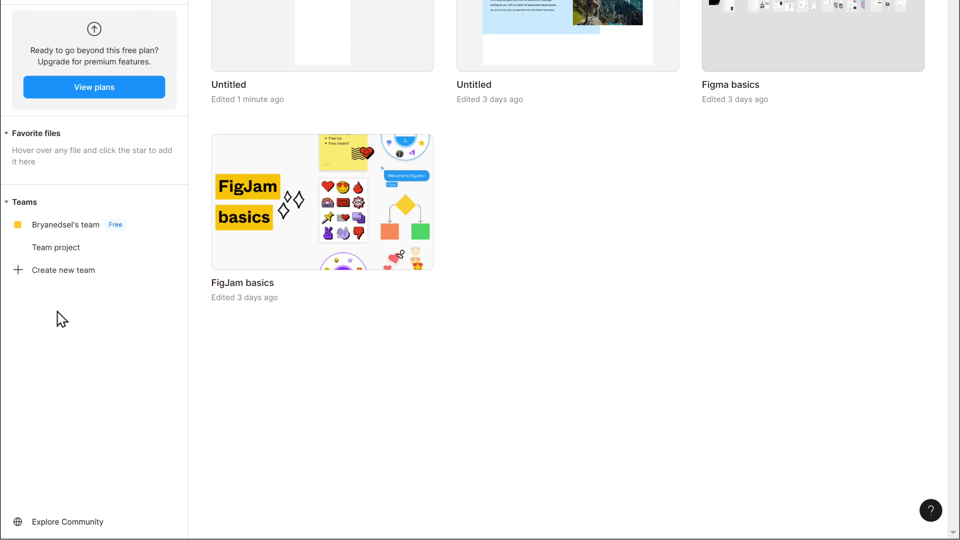
{"action": "left_click", "coordinate": [61, 521]}
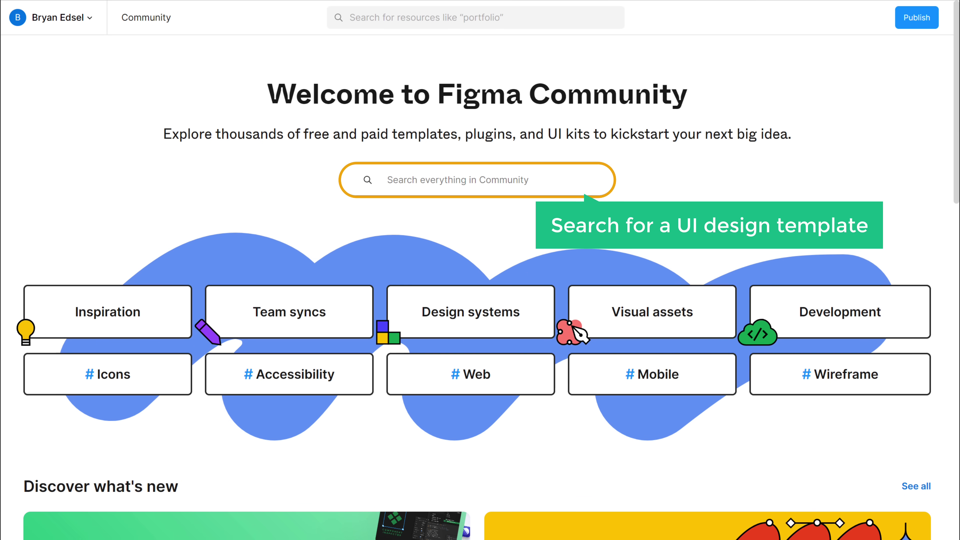
{"action": "left_click", "coordinate": [389, 179]}
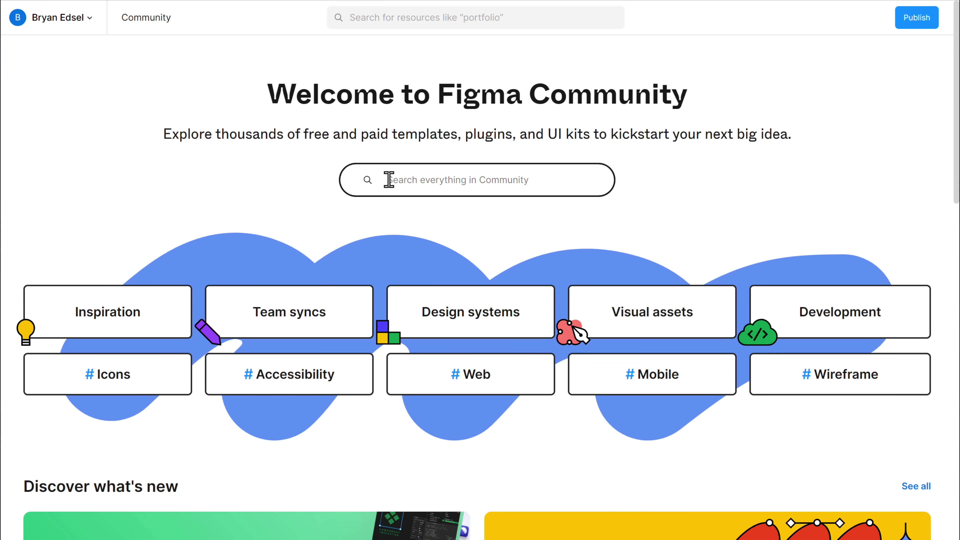
{"action": "left_click", "coordinate": [389, 180]}
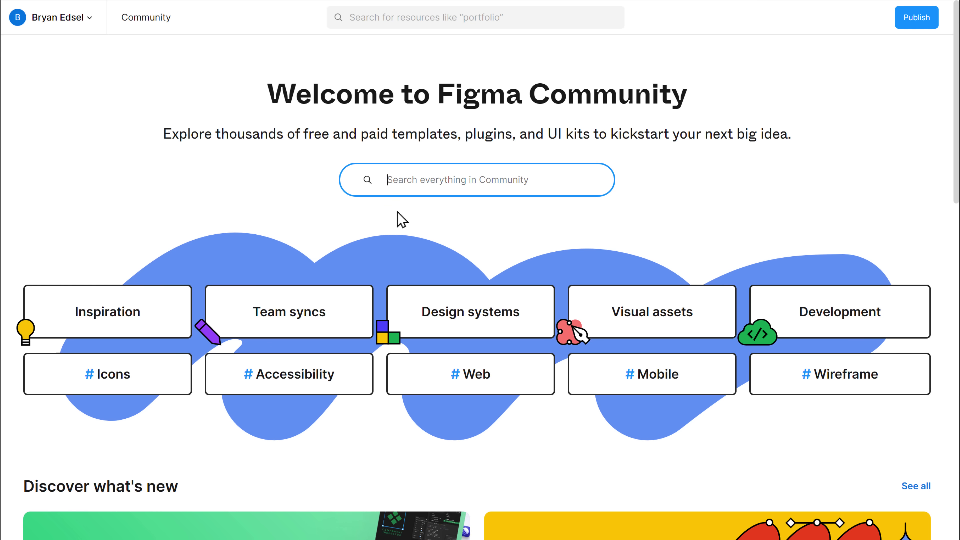
{"action": "type", "text": "Travel app"}
{"action": "key", "text": "Return"}
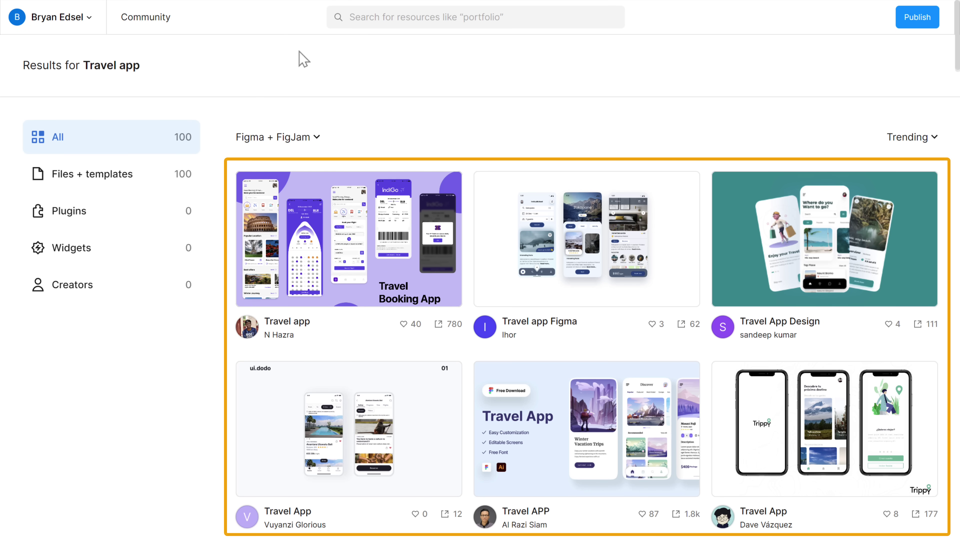
Open the Travel app 2.0 template and get an editable copy of it.
{"action": "scroll", "coordinate": [299, 52], "scroll_direction": "down", "scroll_amount": 10}
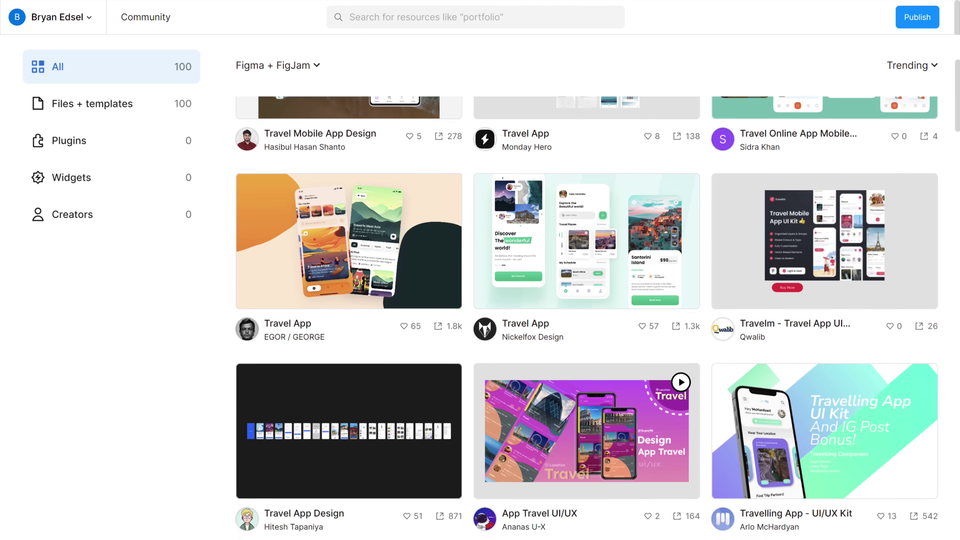
{"action": "scroll", "coordinate": [627, 82], "scroll_direction": "down", "scroll_amount": 5}
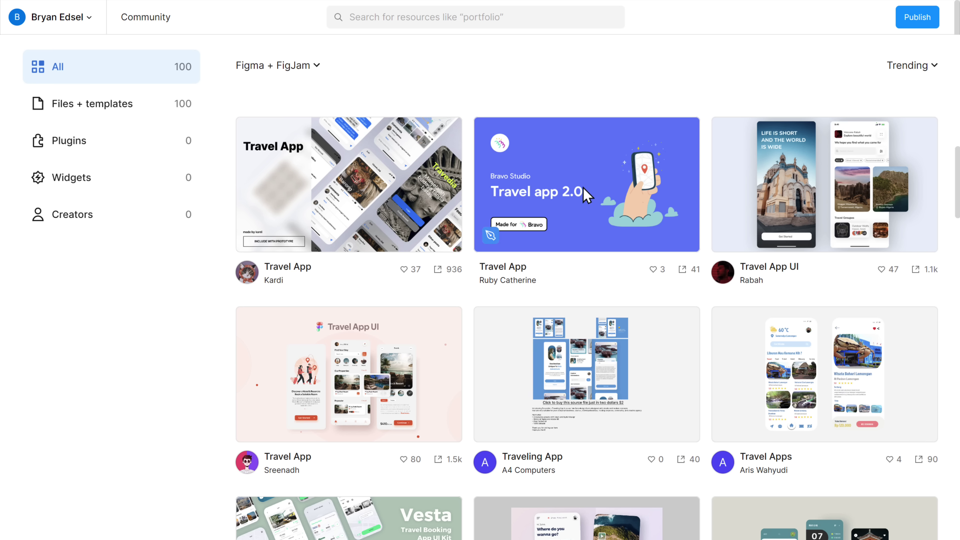
{"action": "left_click", "coordinate": [587, 195]}
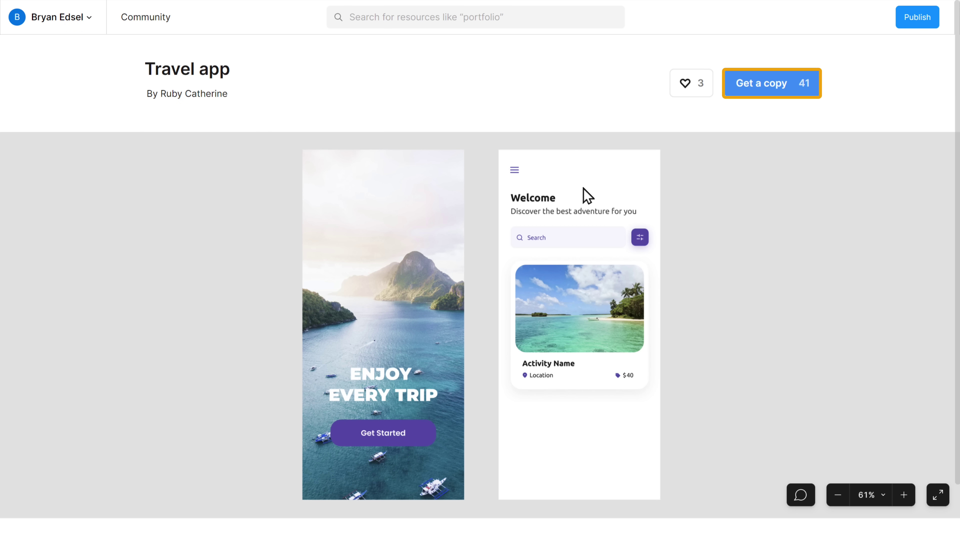
{"action": "left_click", "coordinate": [771, 95]}
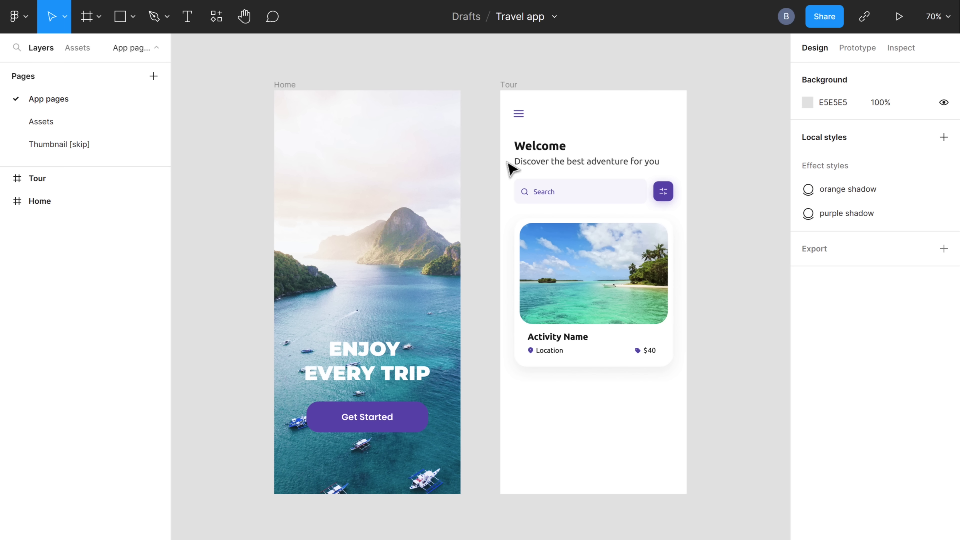
Swap the Home background photo's image fill for Background Image, the overwater hut at dusk.
{"action": "left_click", "coordinate": [377, 292]}
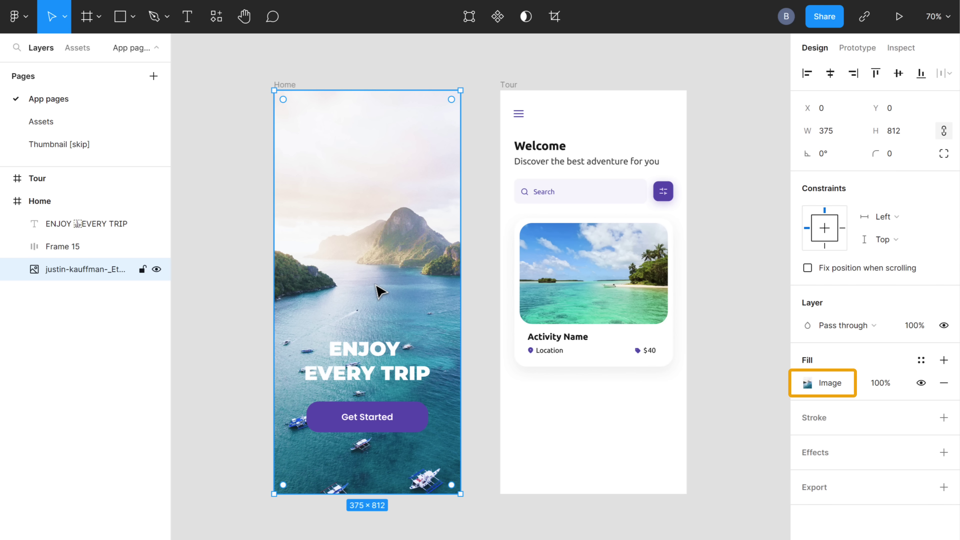
{"action": "left_click", "coordinate": [817, 384]}
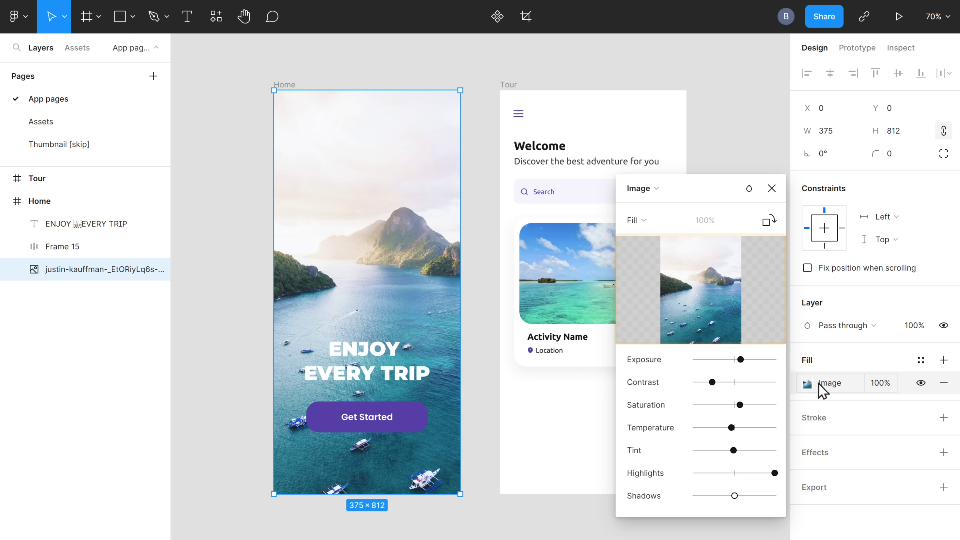
{"action": "left_click", "coordinate": [700, 289]}
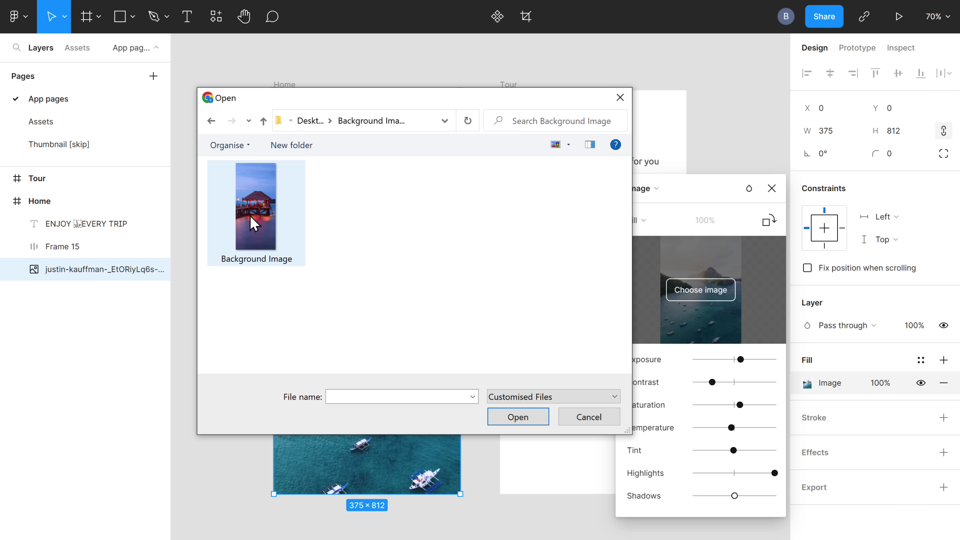
{"action": "double_click", "coordinate": [254, 223]}
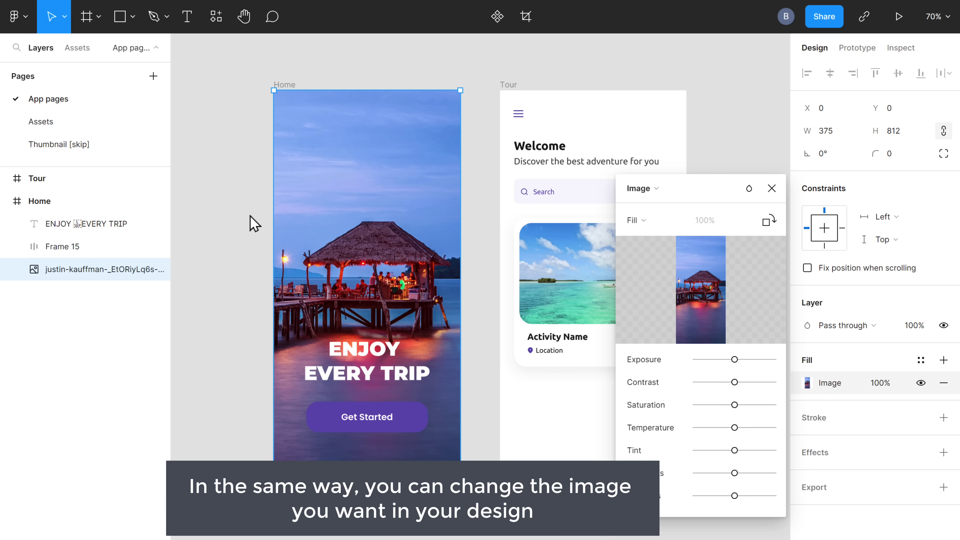
{"action": "left_click", "coordinate": [771, 189]}
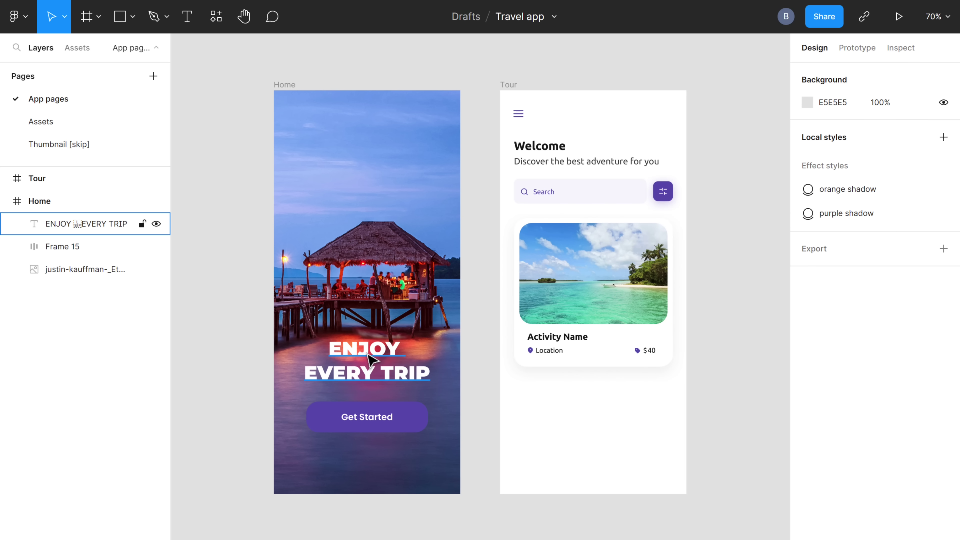
Retype the ENJOY EVERY TRIP heading as 'Explore Exciting Places' in Open Sans, size 32.
{"action": "double_click", "coordinate": [368, 355]}
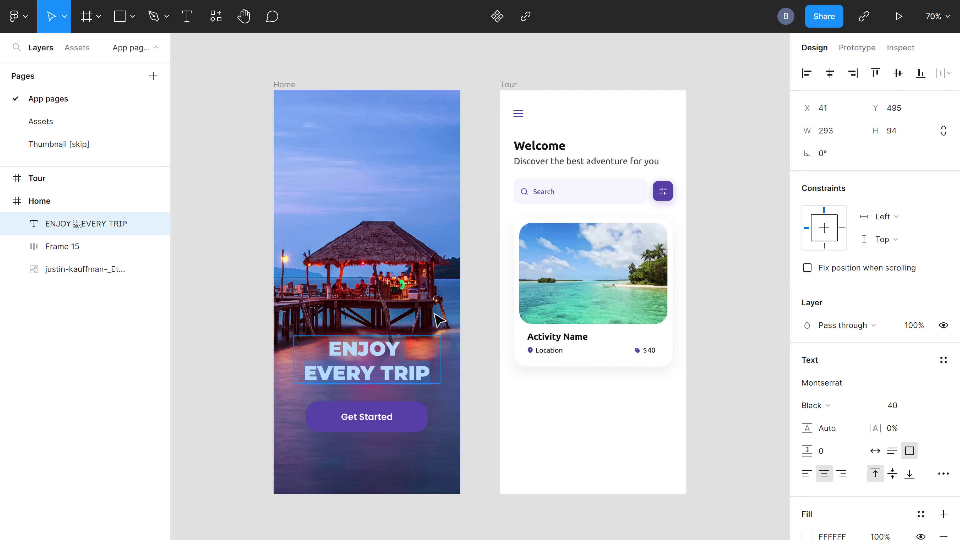
{"action": "type", "text": "Explore Exciting Places"}
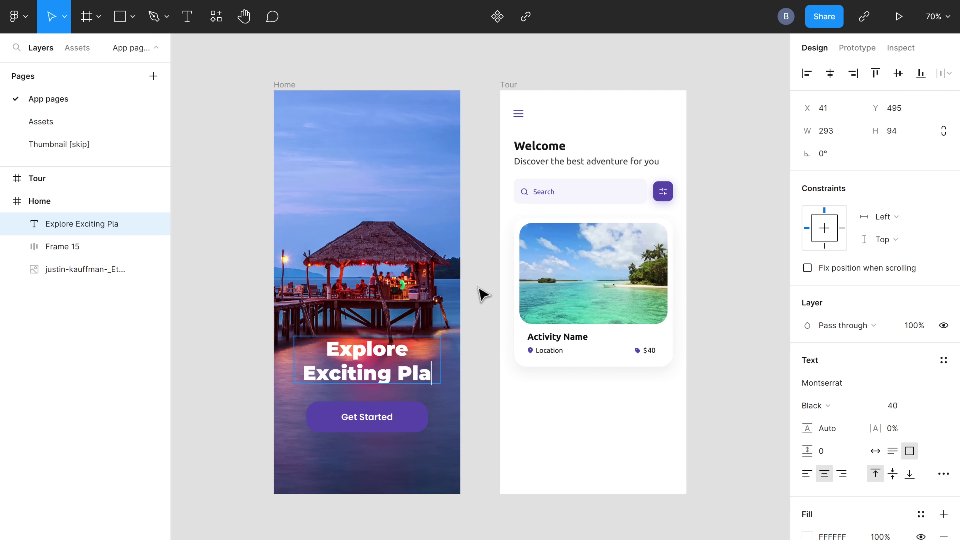
{"action": "key", "text": "Escape"}
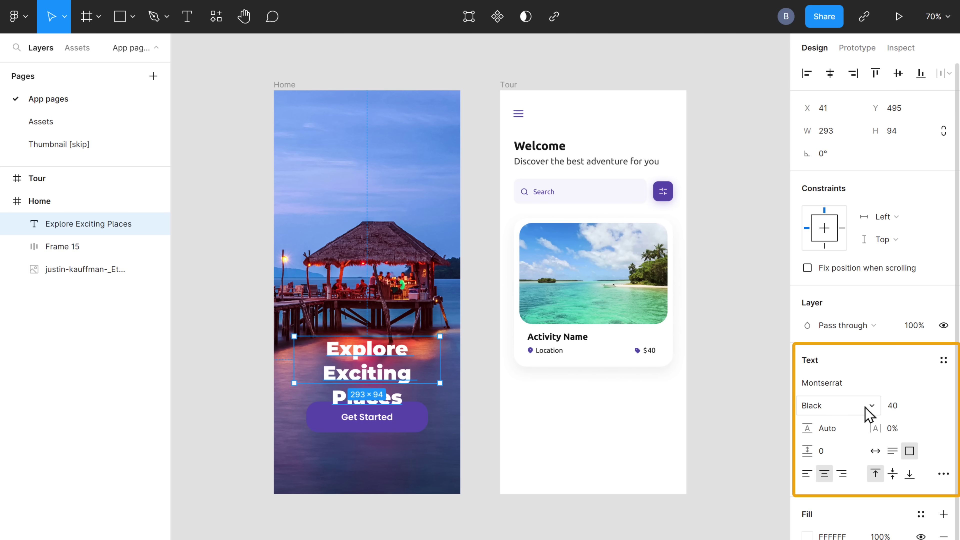
{"action": "left_click", "coordinate": [930, 406]}
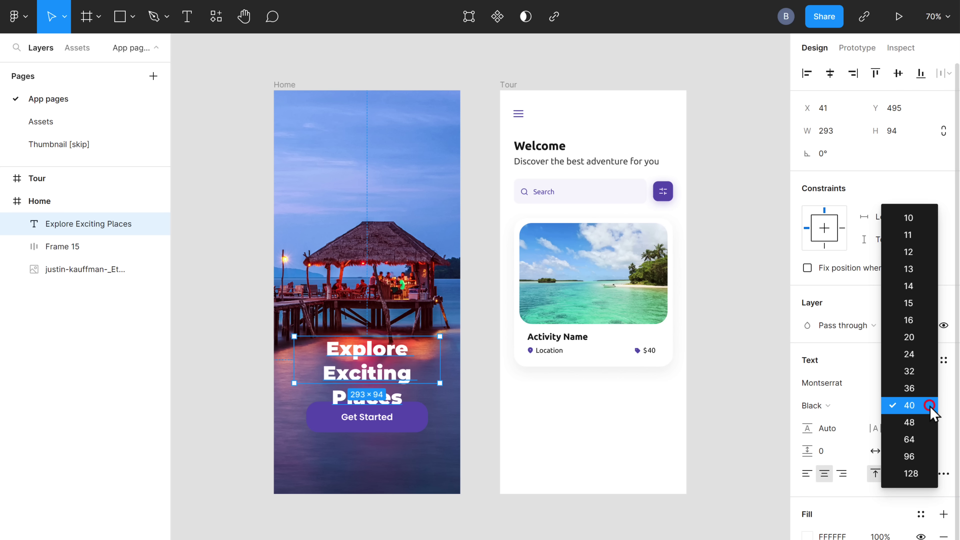
{"action": "left_click", "coordinate": [909, 371]}
{"action": "left_click", "coordinate": [943, 383]}
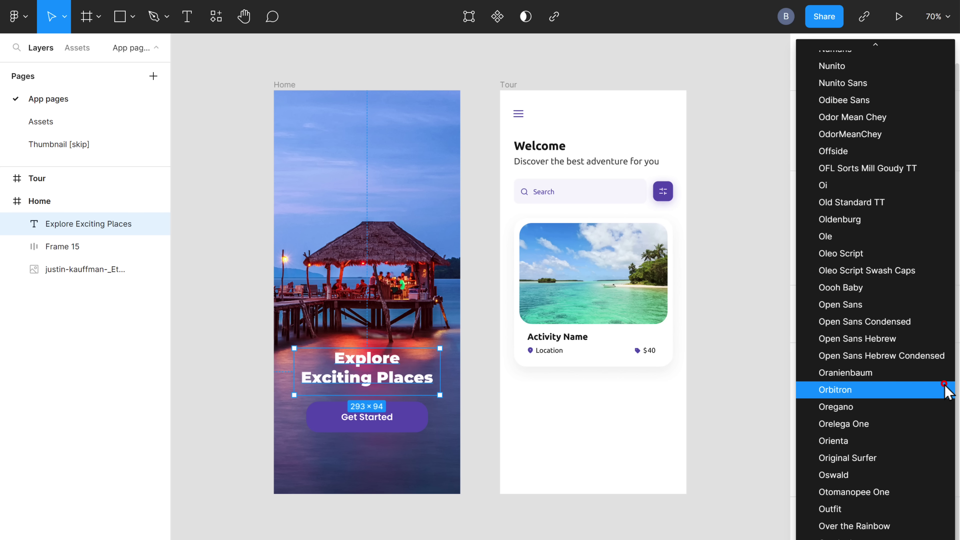
{"action": "left_click", "coordinate": [818, 304]}
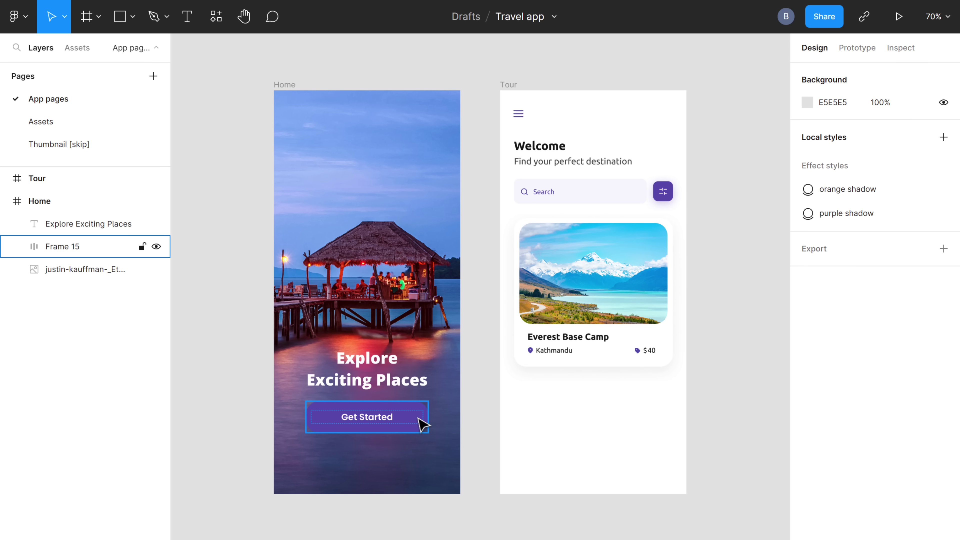
Change the Get Started button's fill from purple to the orange FF9900 document colour.
{"action": "left_click", "coordinate": [423, 424]}
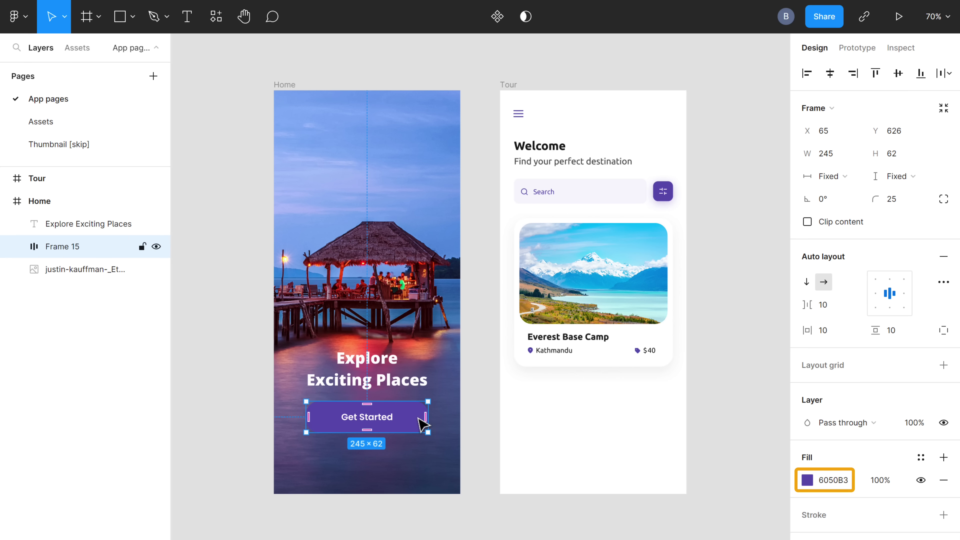
{"action": "left_click", "coordinate": [808, 480]}
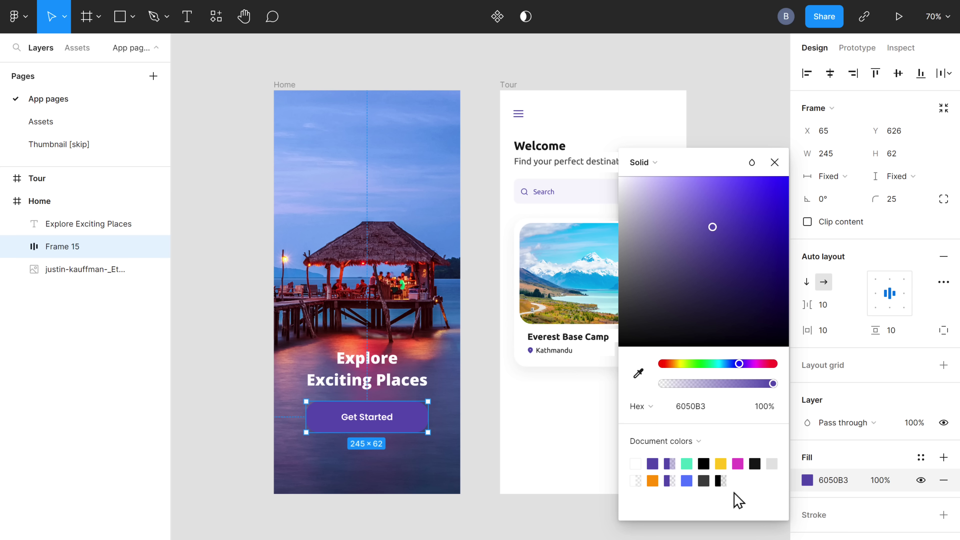
{"action": "left_click", "coordinate": [652, 480]}
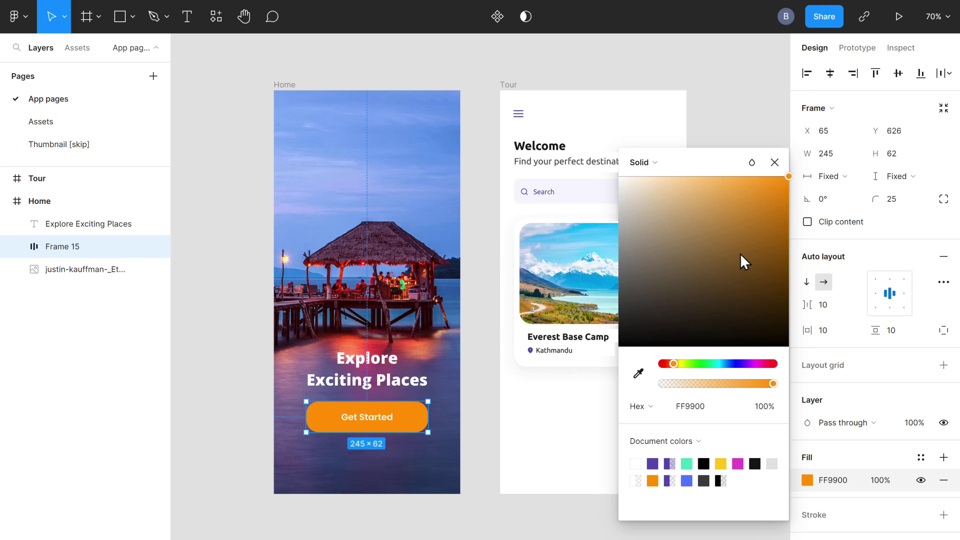
{"action": "left_click", "coordinate": [772, 169]}
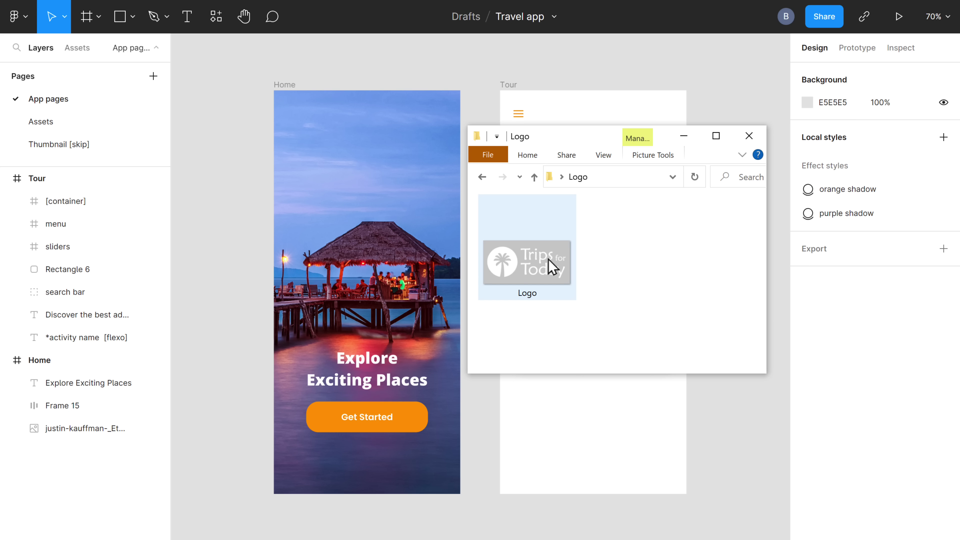
Drop the Trips for Today logo into Home, shrink it to 188×94, and centre it at the top.
{"action": "left_click", "coordinate": [536, 259]}
{"action": "left_click_drag", "start_coordinate": [444, 229], "coordinate": [369, 198]}
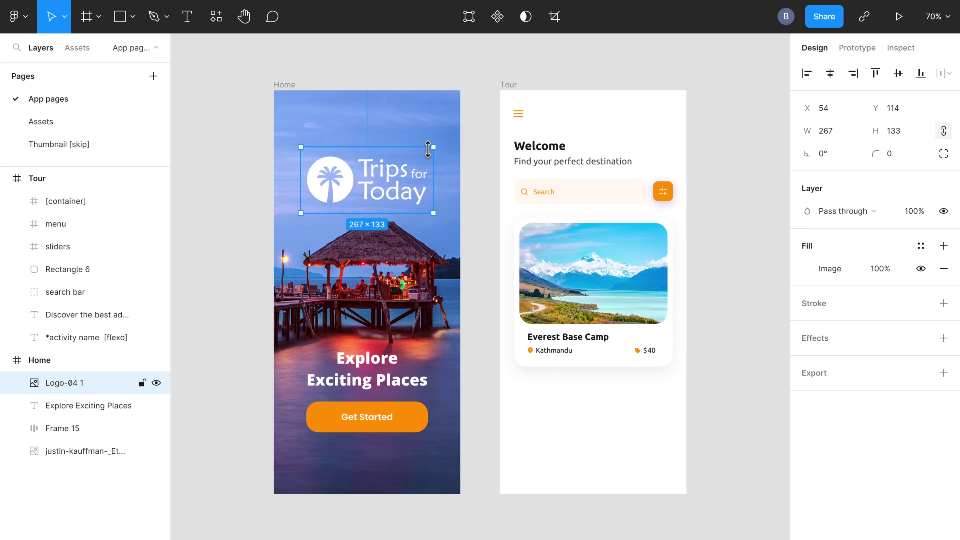
{"action": "left_click_drag", "start_coordinate": [434, 146], "coordinate": [395, 167]}
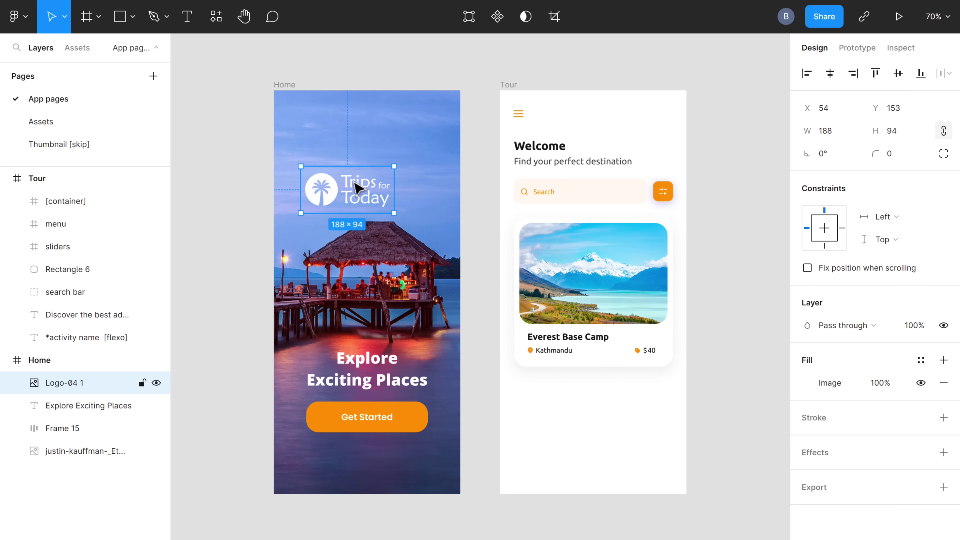
{"action": "left_click_drag", "start_coordinate": [355, 186], "coordinate": [378, 153]}
{"action": "key", "text": "Escape"}
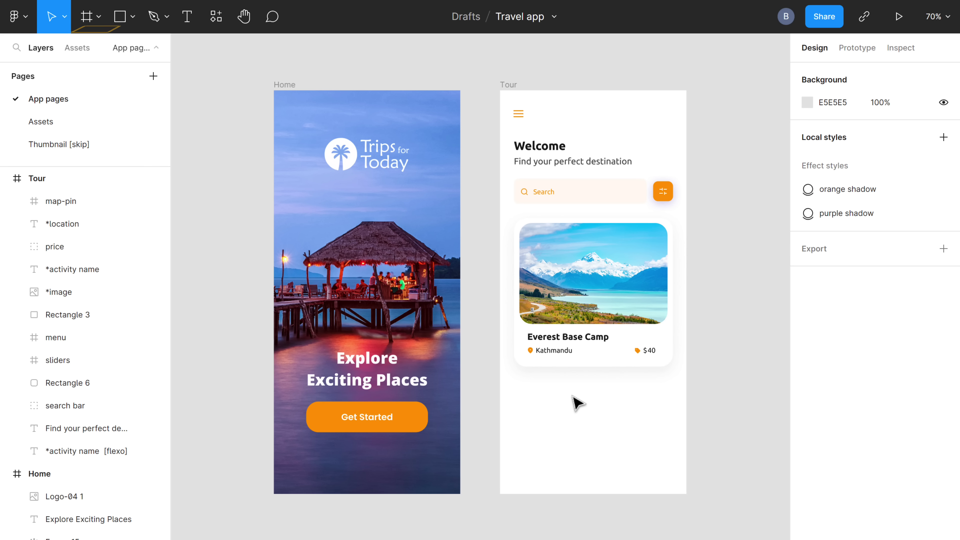
Add a 375×812 iPhone 13 mini frame and name it 'Tour details'.
{"action": "left_click", "coordinate": [98, 17]}
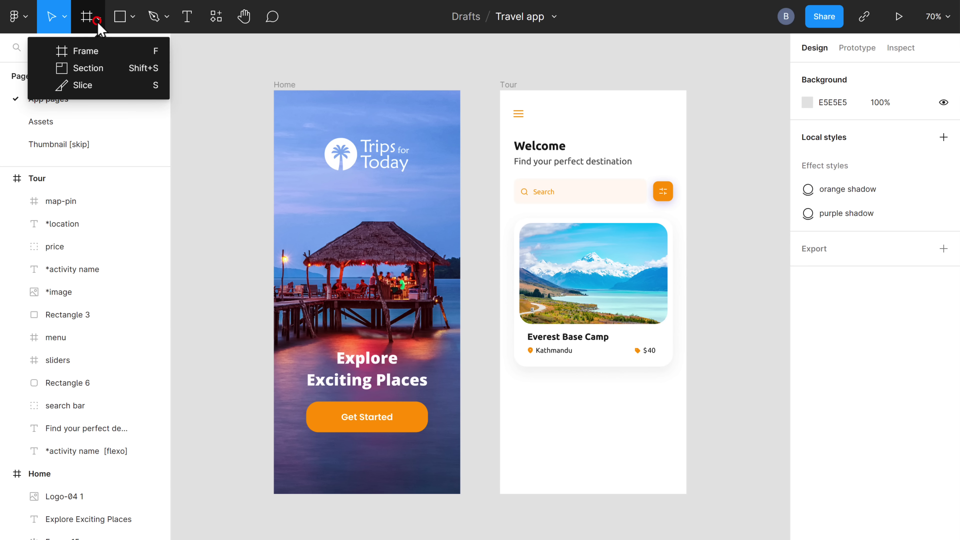
{"action": "left_click", "coordinate": [87, 52]}
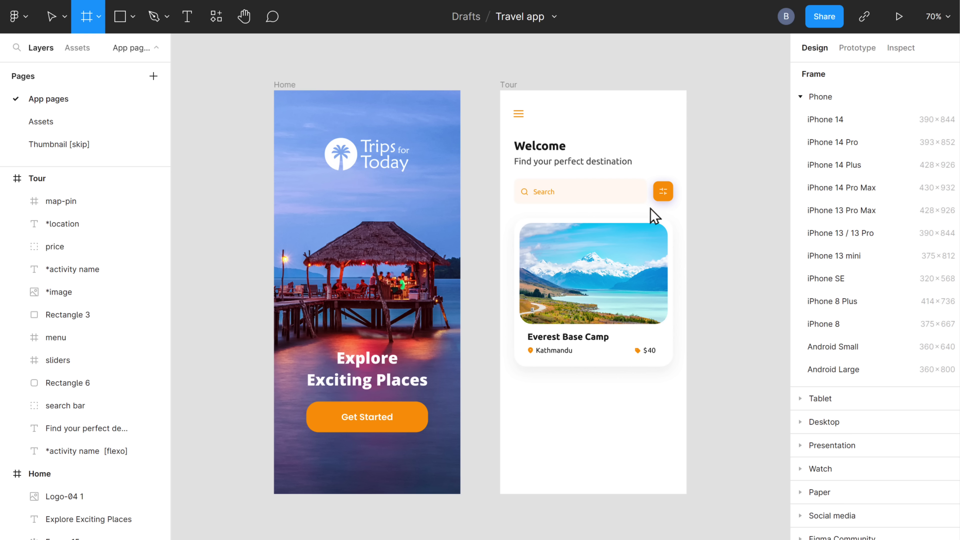
{"action": "left_click", "coordinate": [833, 256]}
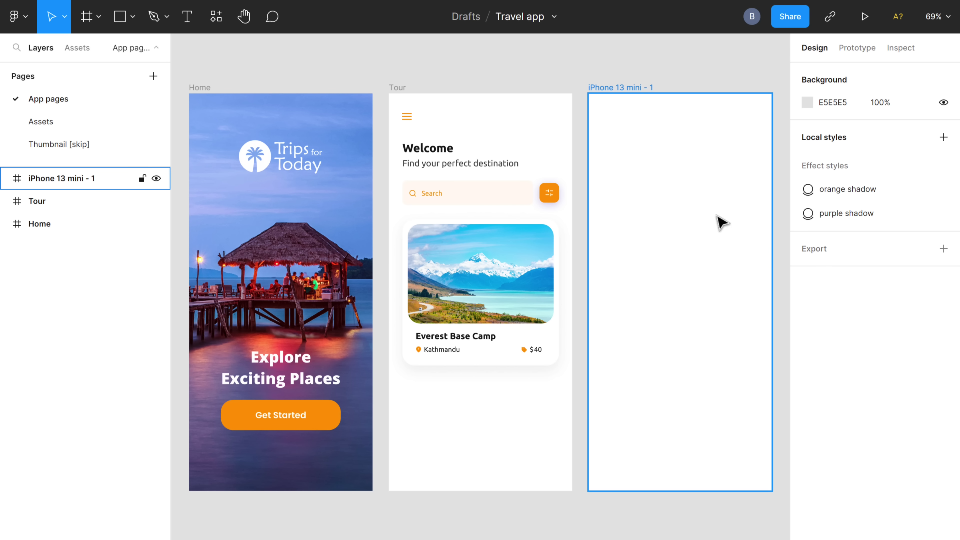
{"action": "double_click", "coordinate": [616, 89]}
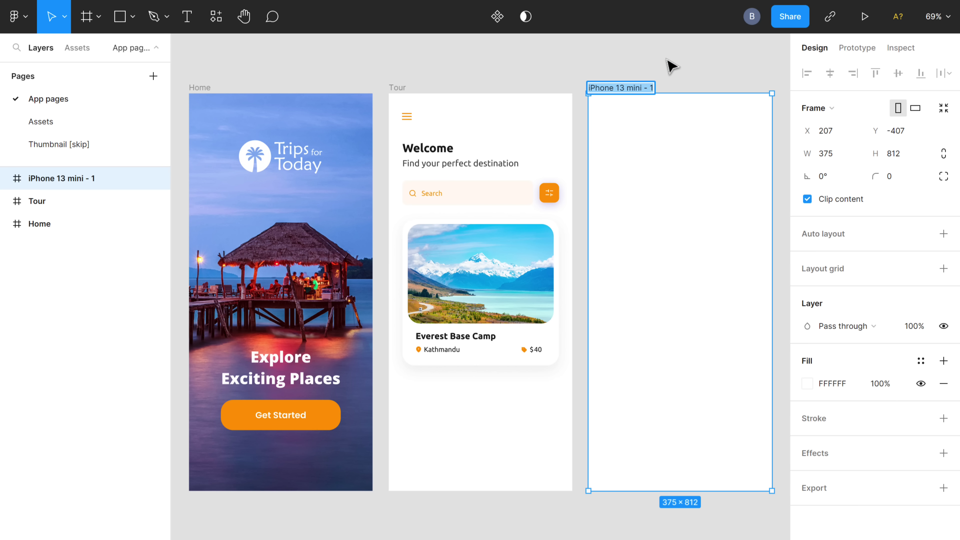
{"action": "type", "text": "Tour details"}
{"action": "left_click", "coordinate": [671, 67]}
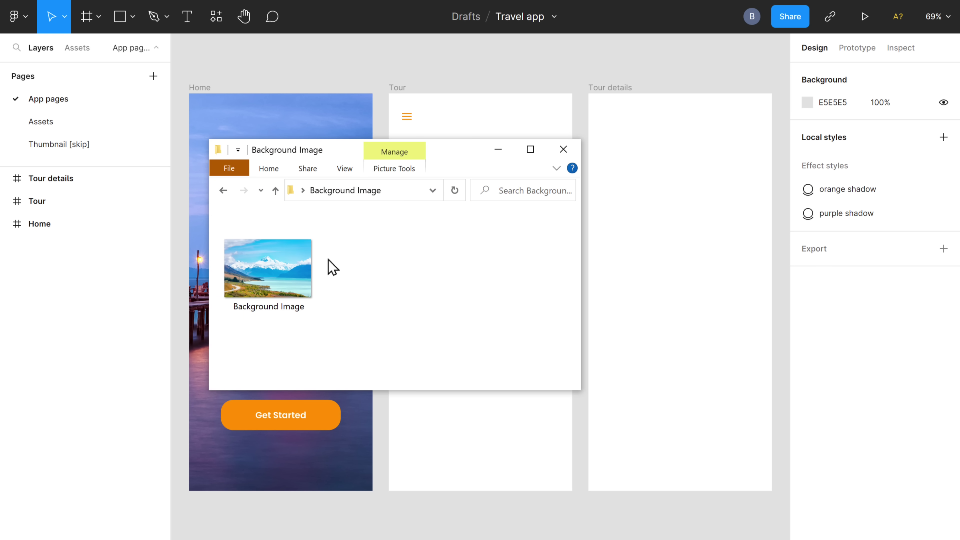
Place the Background Image in Tour details, widen it to 375, and align it to the top edge.
{"action": "left_click_drag", "start_coordinate": [265, 275], "coordinate": [678, 210]}
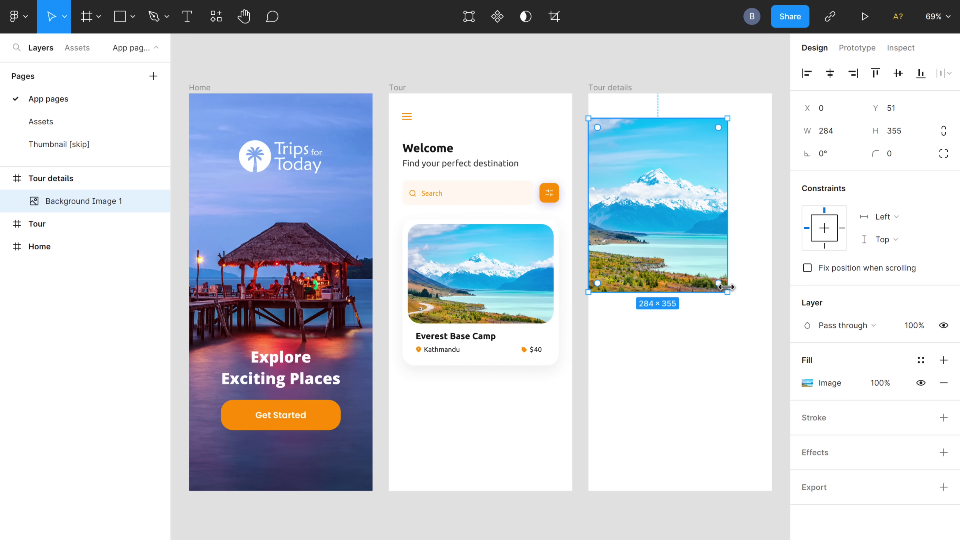
{"action": "left_click_drag", "start_coordinate": [726, 291], "coordinate": [771, 348]}
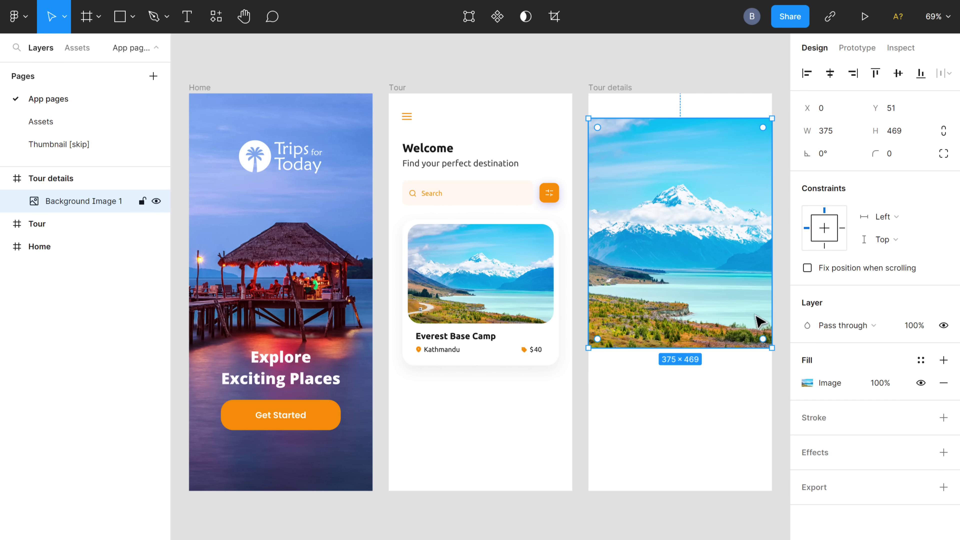
{"action": "left_click_drag", "start_coordinate": [680, 245], "coordinate": [679, 221]}
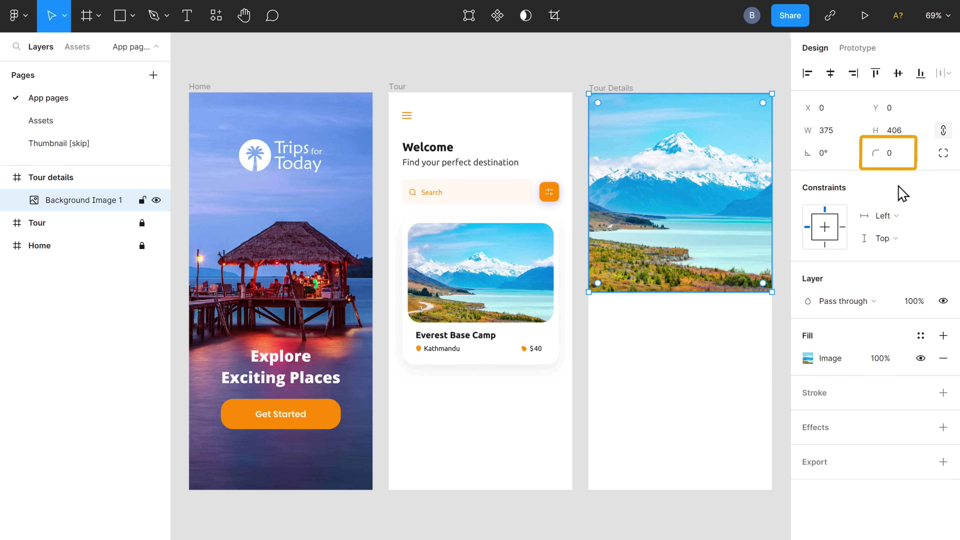
Give the photo a 65 corner radius, then set its top-left and top-right corners to 0.
{"action": "left_click", "coordinate": [891, 155]}
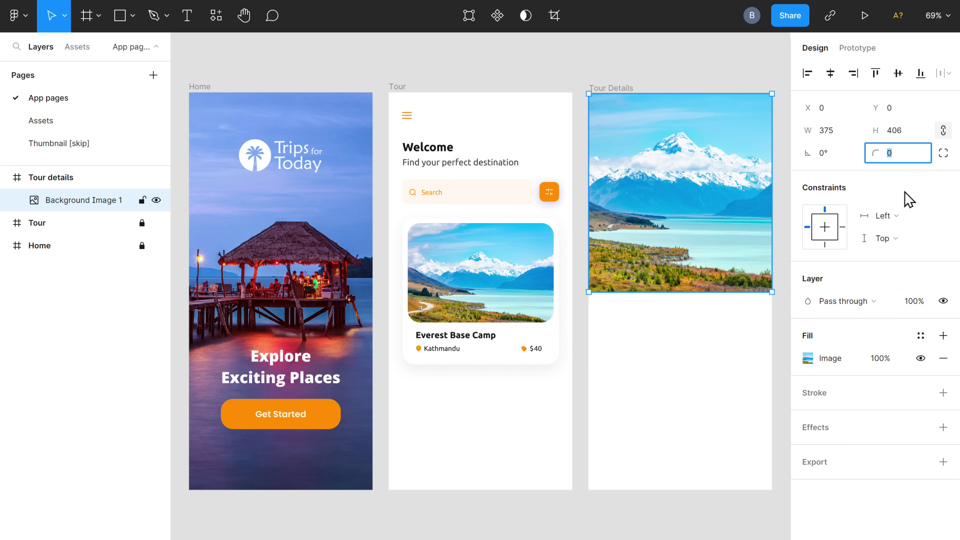
{"action": "type", "text": "65"}
{"action": "key", "text": "Return"}
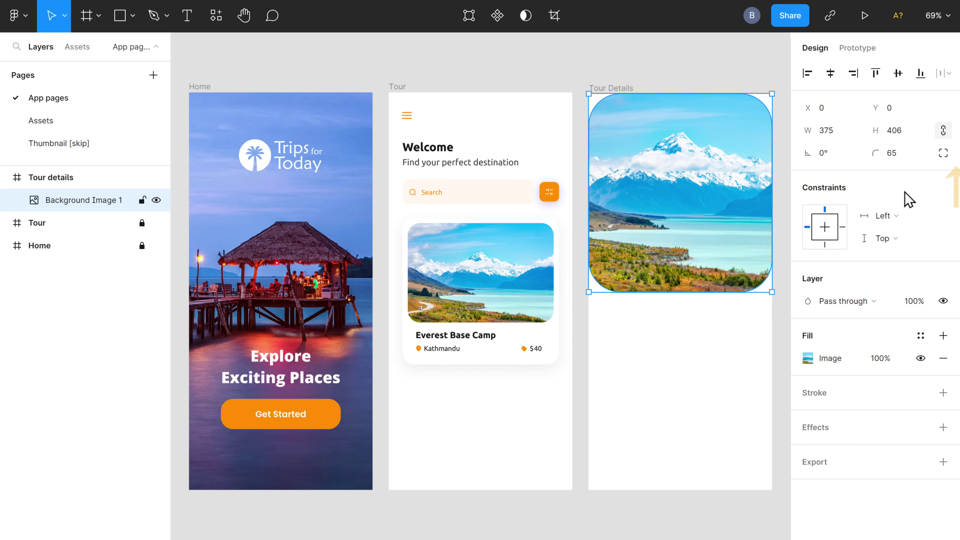
{"action": "left_click", "coordinate": [943, 153]}
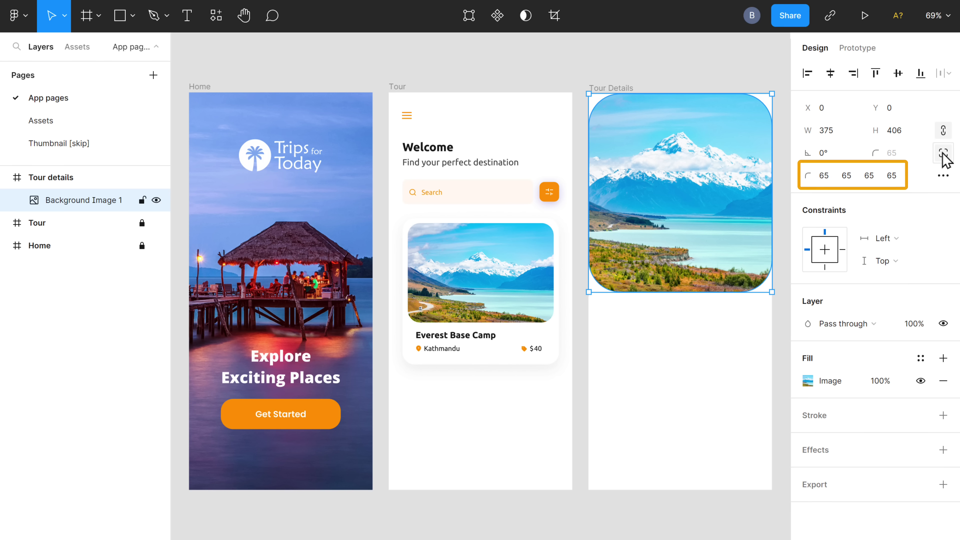
{"action": "left_click", "coordinate": [824, 176]}
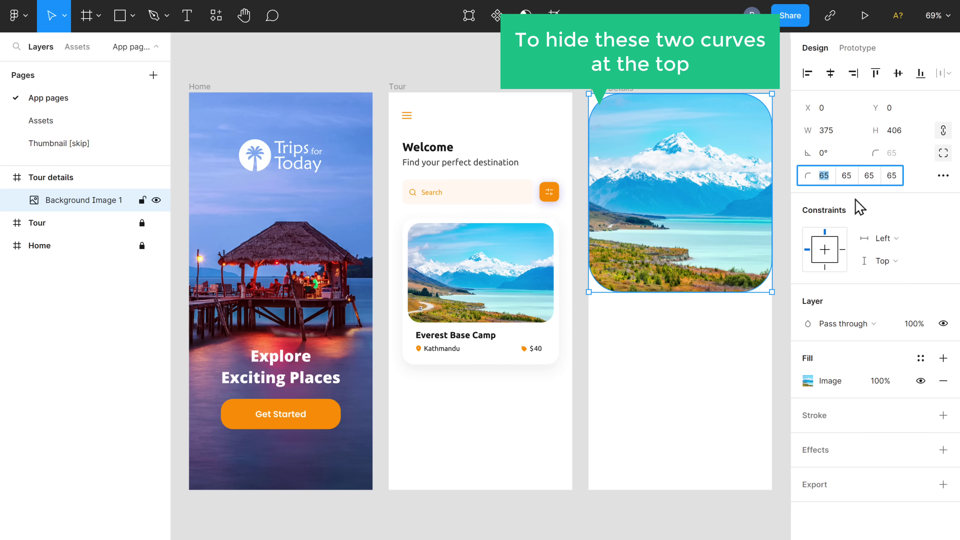
{"action": "type", "text": "0"}
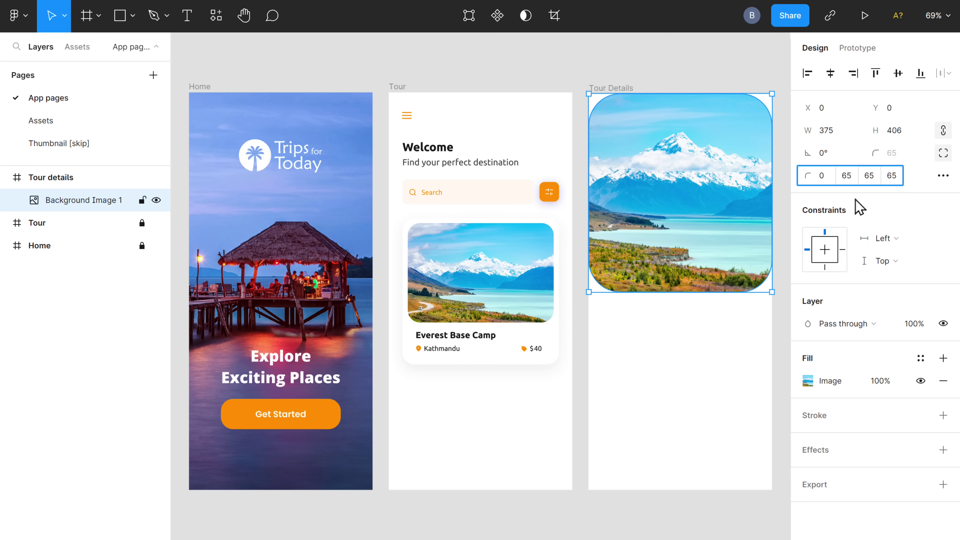
{"action": "key", "text": "Tab"}
{"action": "type", "text": "0"}
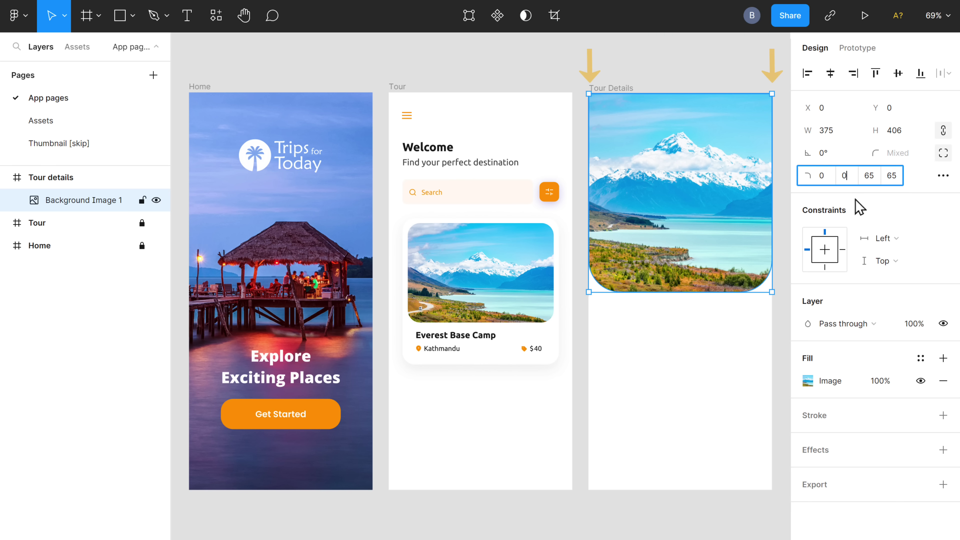
{"action": "key", "text": "Return"}
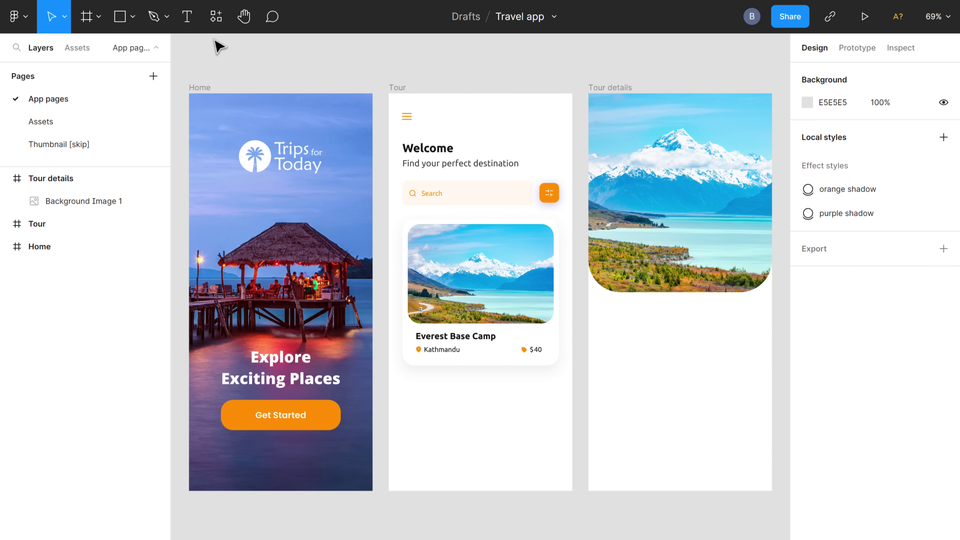
Start a text heading below the photo, typing 'Everest'.
{"action": "left_click", "coordinate": [189, 26]}
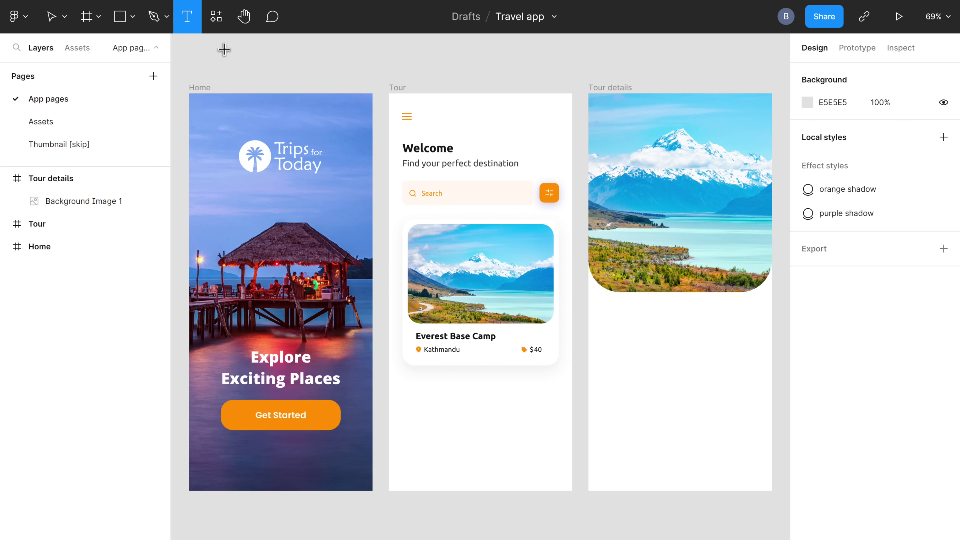
{"action": "left_click", "coordinate": [607, 318]}
{"action": "type", "text": "Everest Base Camp"}
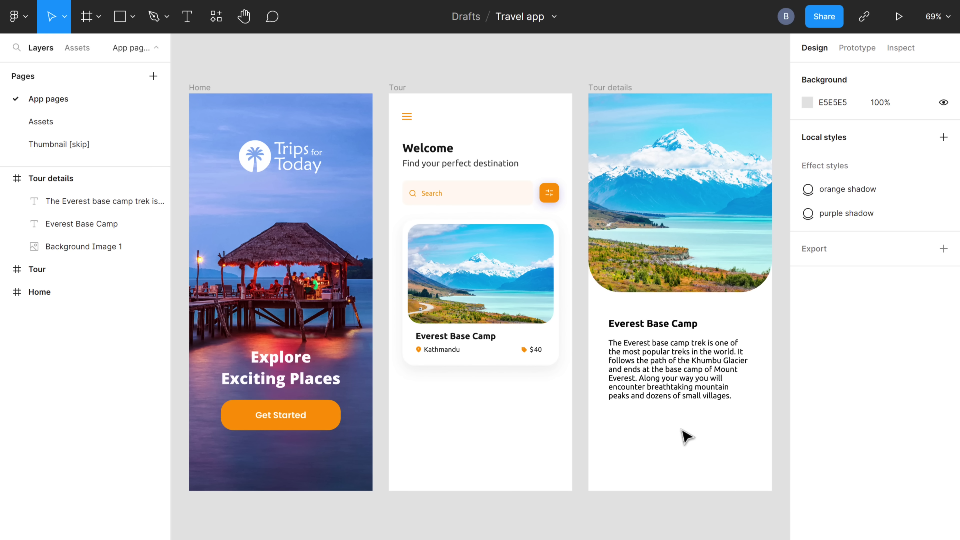
Copy the Get Started button into Tour details and relabel the copy 'Book Now'.
{"action": "right_click", "coordinate": [325, 416]}
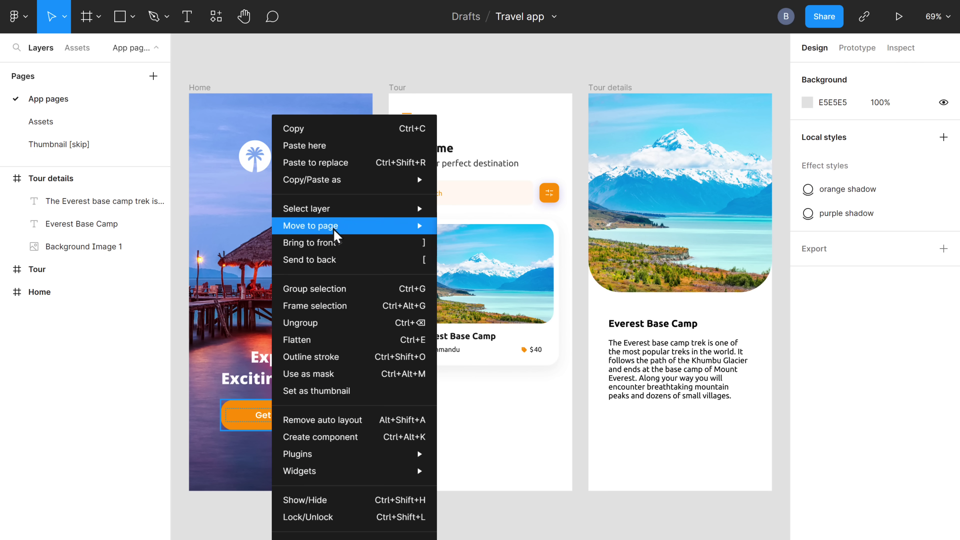
{"action": "left_click", "coordinate": [339, 132]}
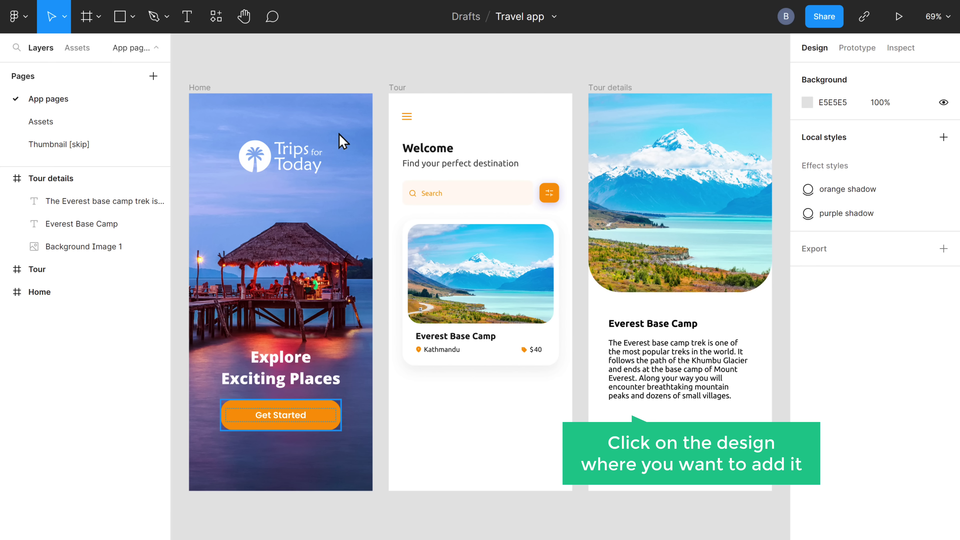
{"action": "right_click", "coordinate": [665, 442]}
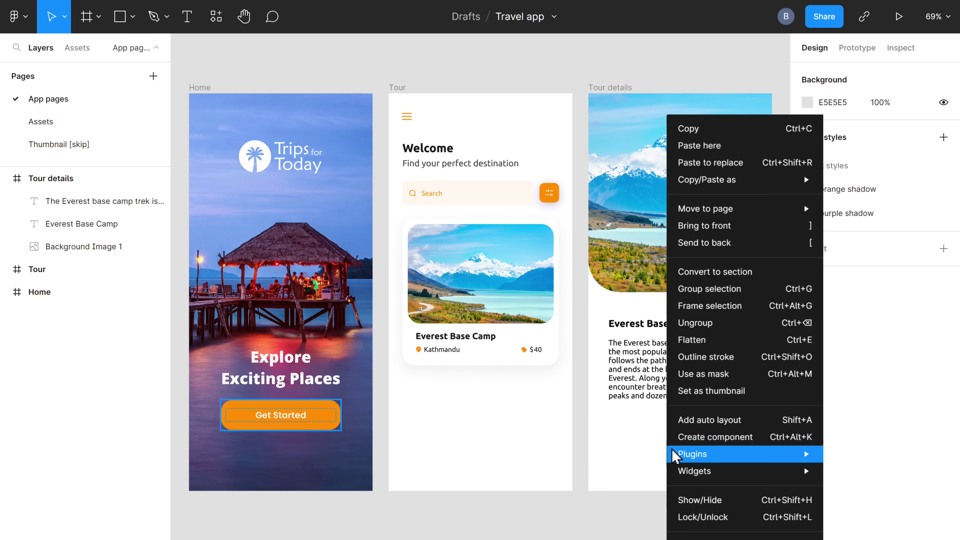
{"action": "left_click", "coordinate": [732, 148]}
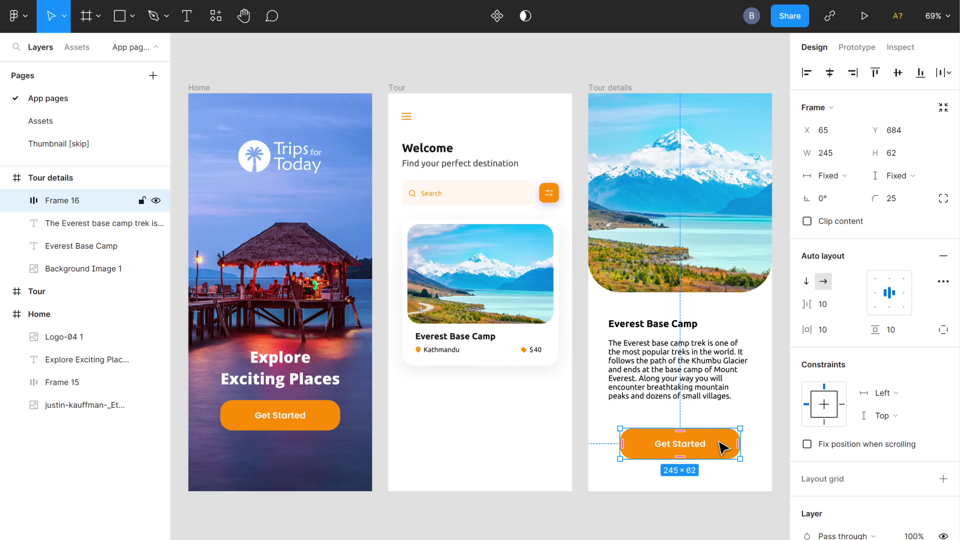
{"action": "double_click", "coordinate": [683, 445]}
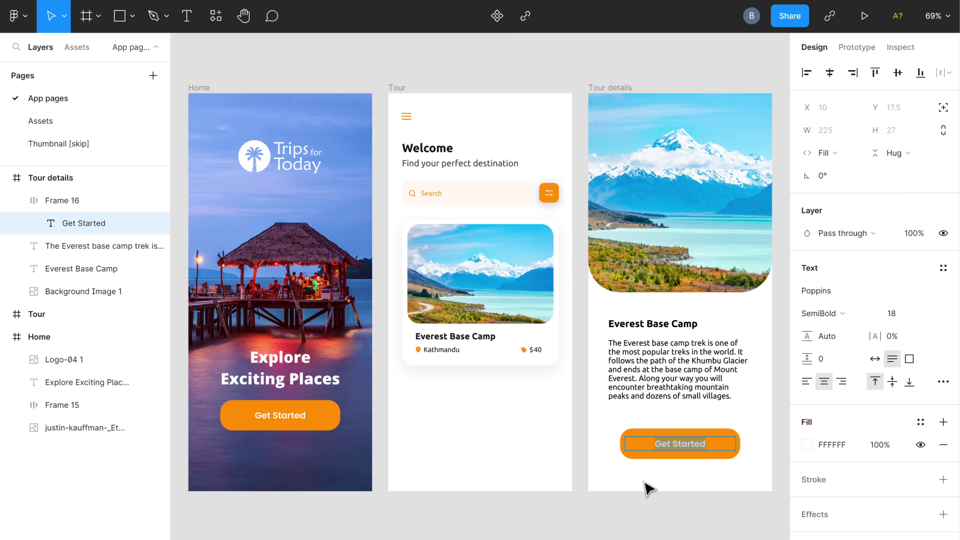
{"action": "type", "text": "Book Now"}
{"action": "left_click", "coordinate": [647, 487]}
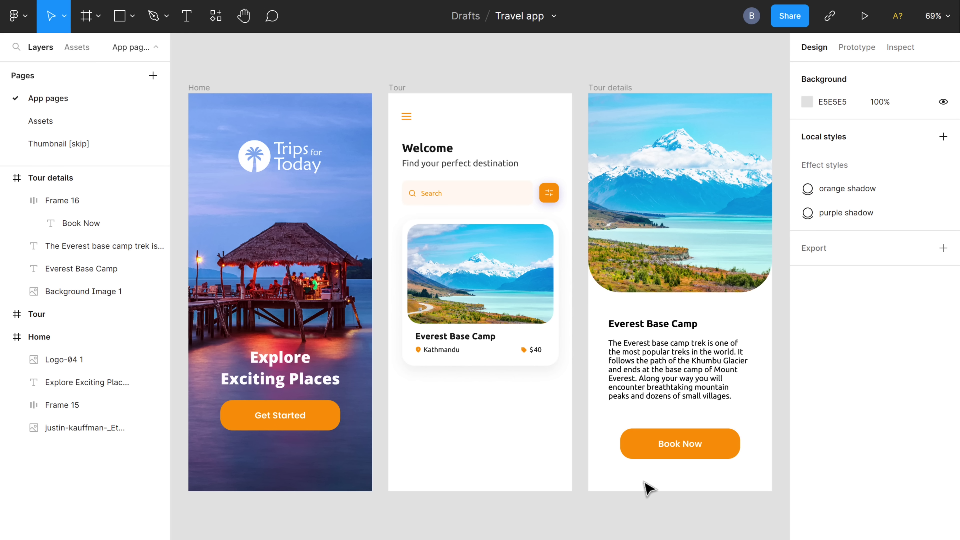